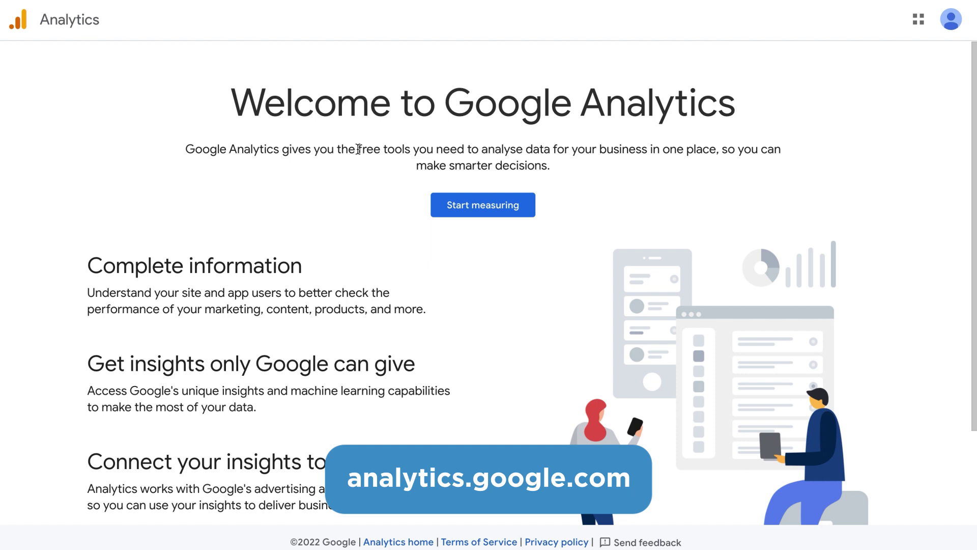
Start a new Analytics account named 'Sleepy Machines'.
click(481, 205)
click(239, 188)
text(Sleepy M)
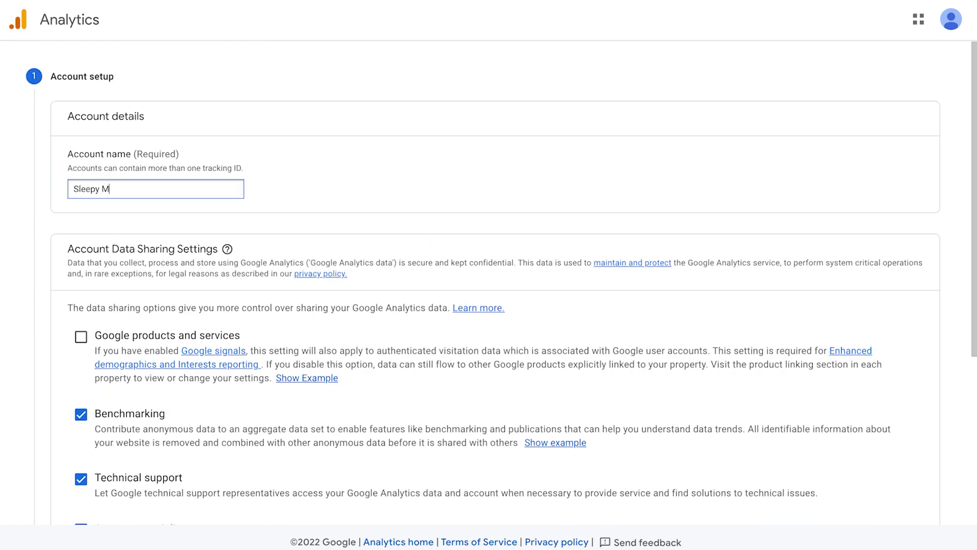
text(achines)
scroll(182, 223, down, 3)
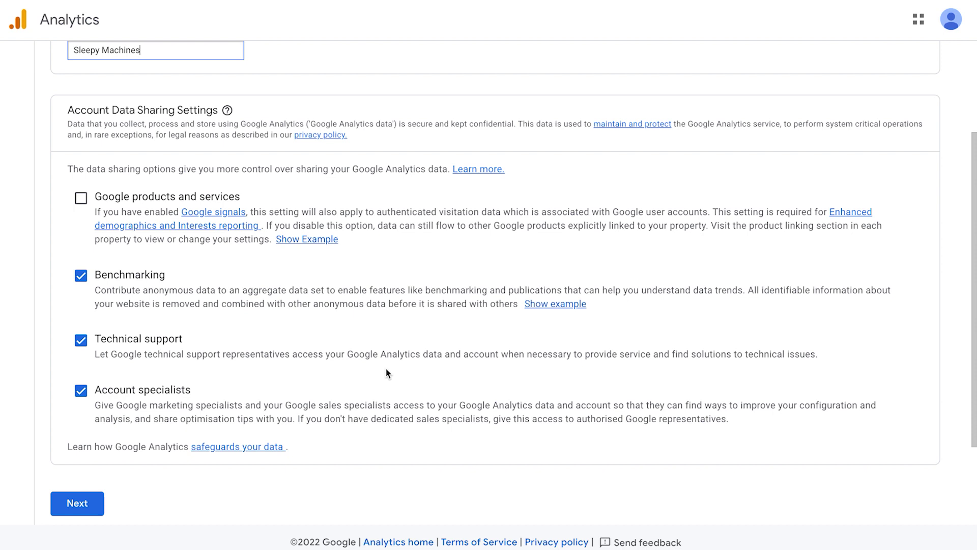
click(84, 502)
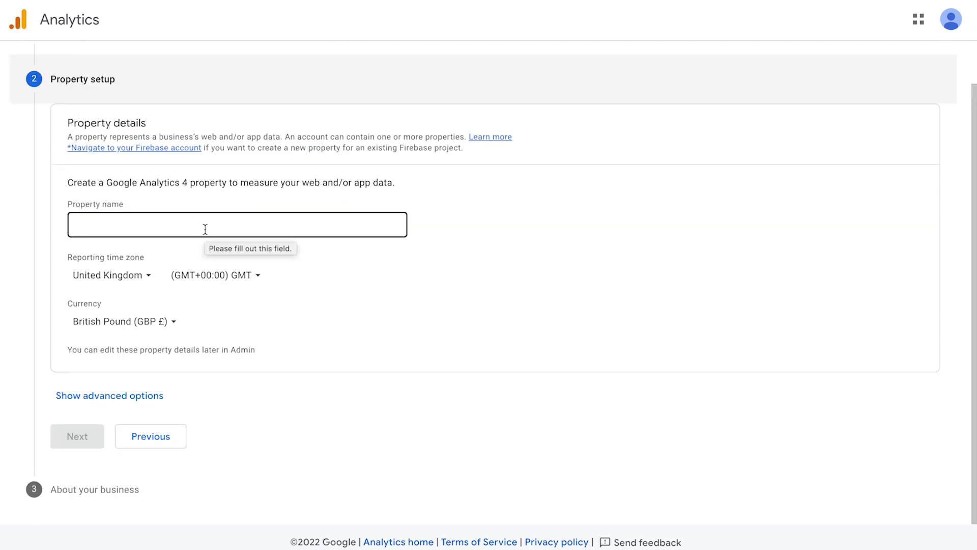
Name the property 'Sleepy Machine' with Sydney time zone and Australian Dollar currency.
click(205, 229)
text(Sleepy Ma)
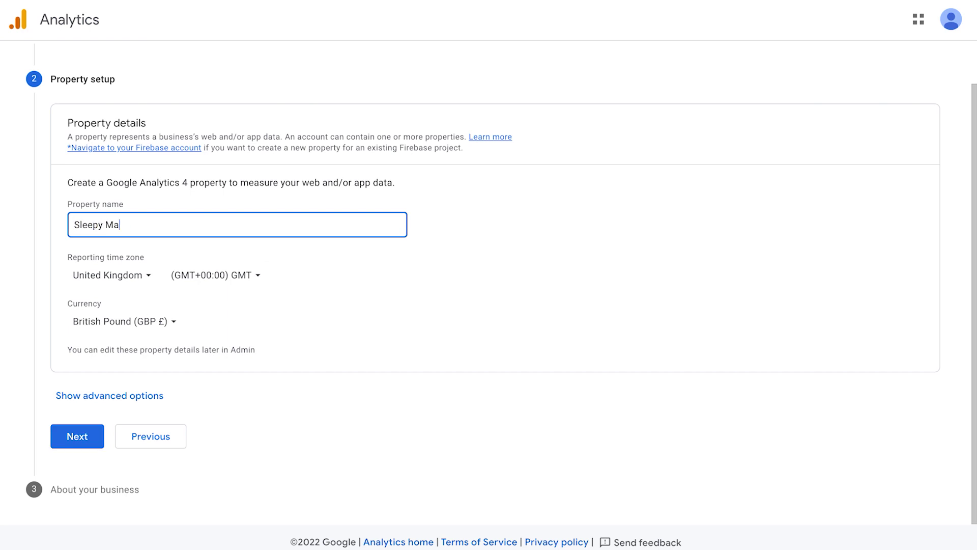
text(chines)
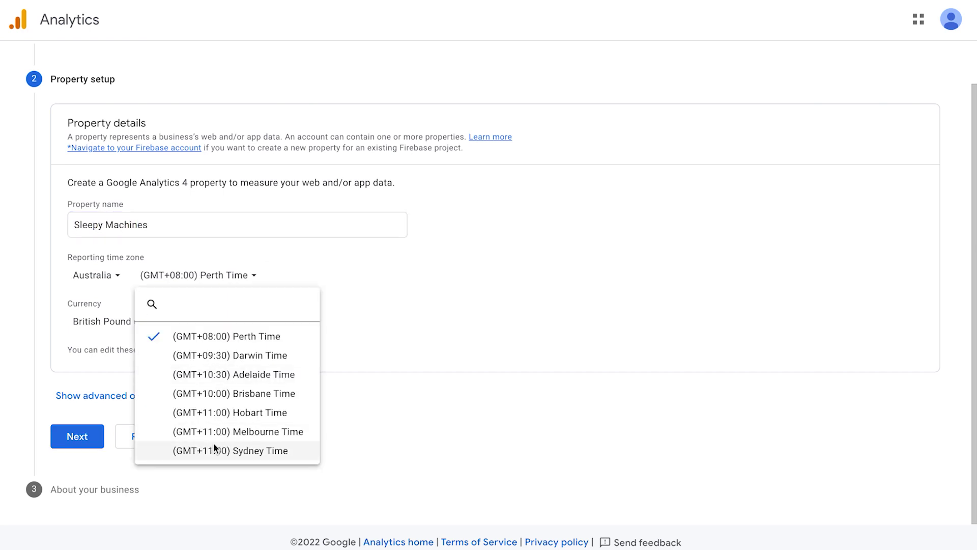
click(218, 450)
click(151, 324)
click(149, 116)
click(77, 436)
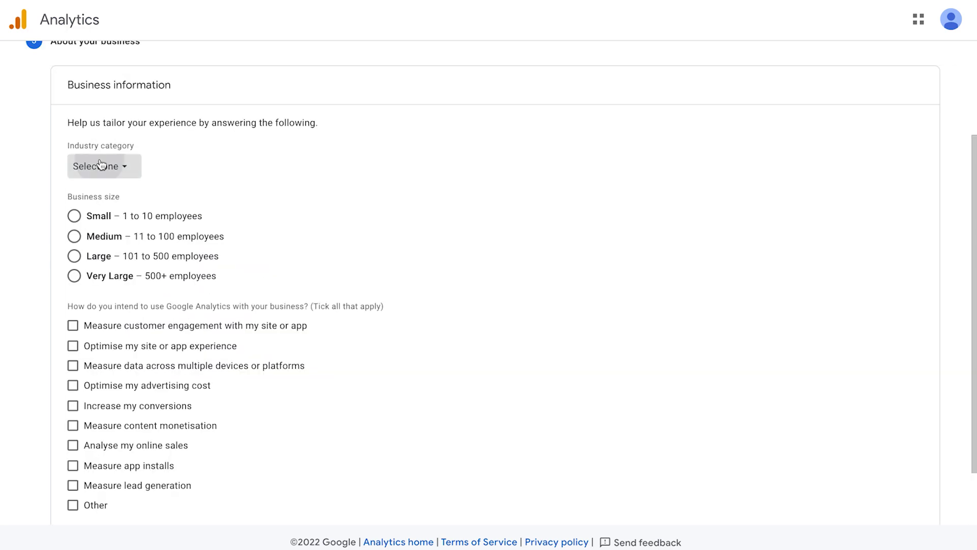
Describe the business as Arts & entertainment and Small, then create the account.
click(95, 165)
click(147, 243)
click(74, 216)
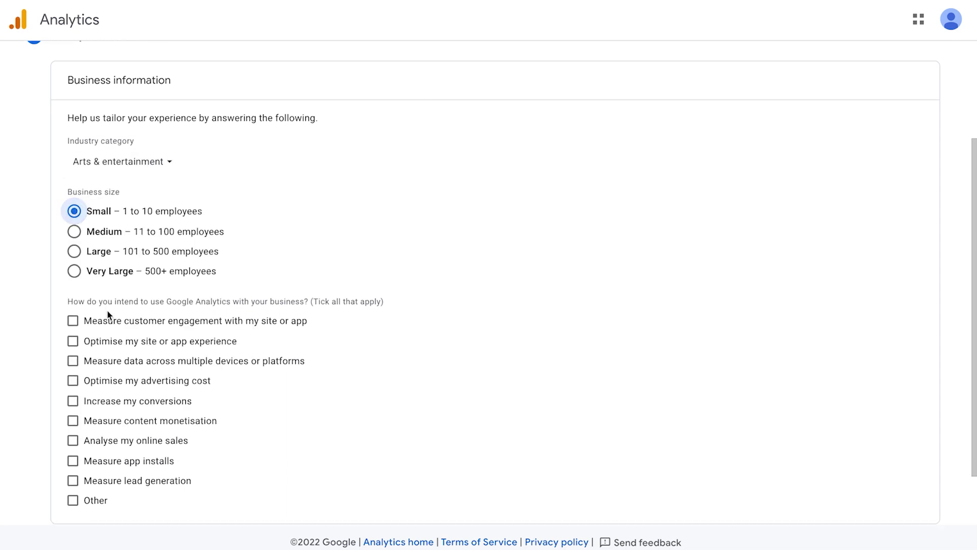
scroll(112, 410, down, 1)
click(90, 482)
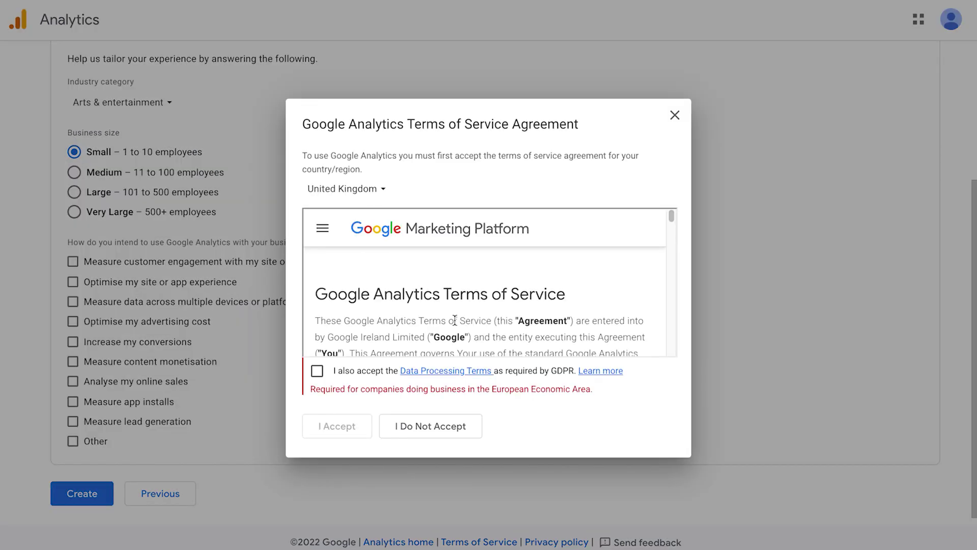
Accept the GDPR and service terms and opt into performance suggestion emails.
click(317, 370)
click(338, 423)
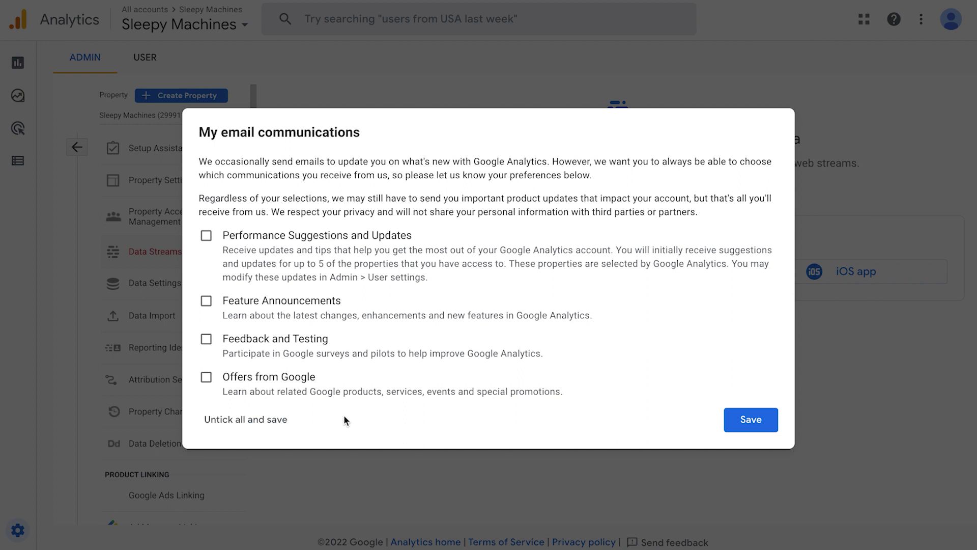
click(208, 234)
click(752, 421)
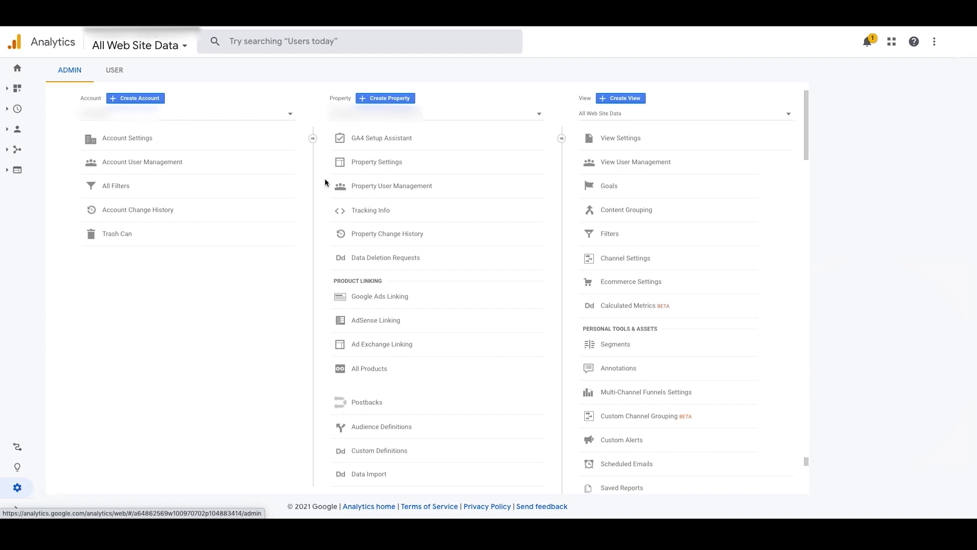
Use the GA4 Setup Assistant to create a new GA4 property and go to it.
click(383, 141)
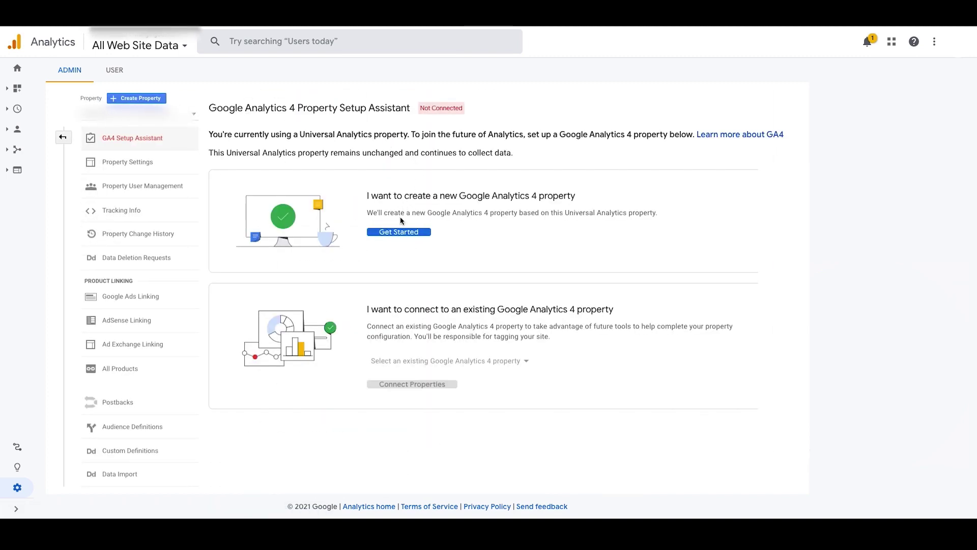
drag(375, 196, 580, 195)
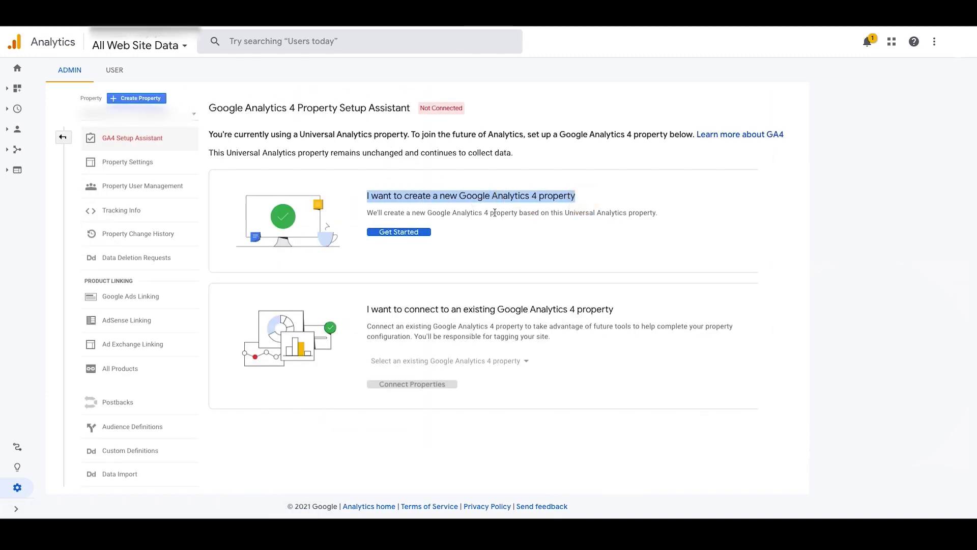
click(417, 231)
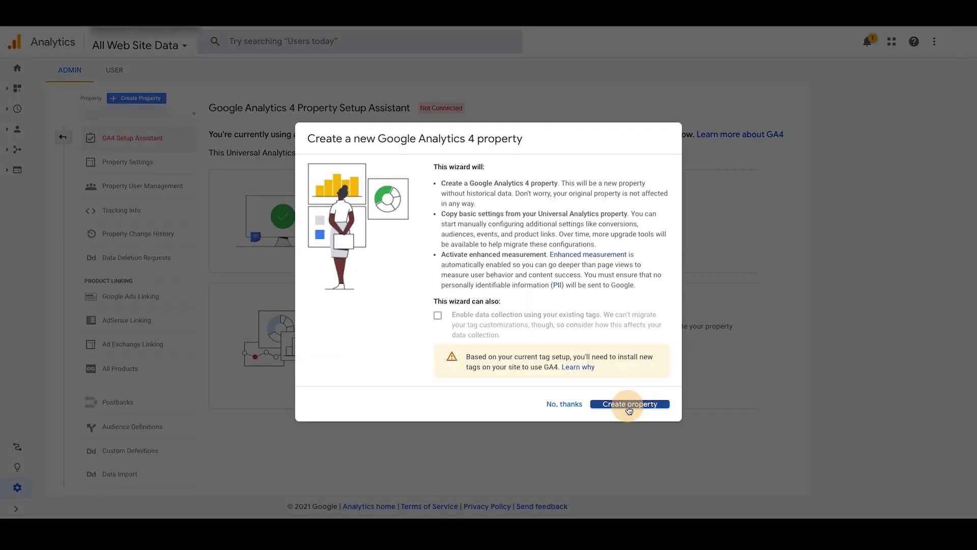
click(629, 402)
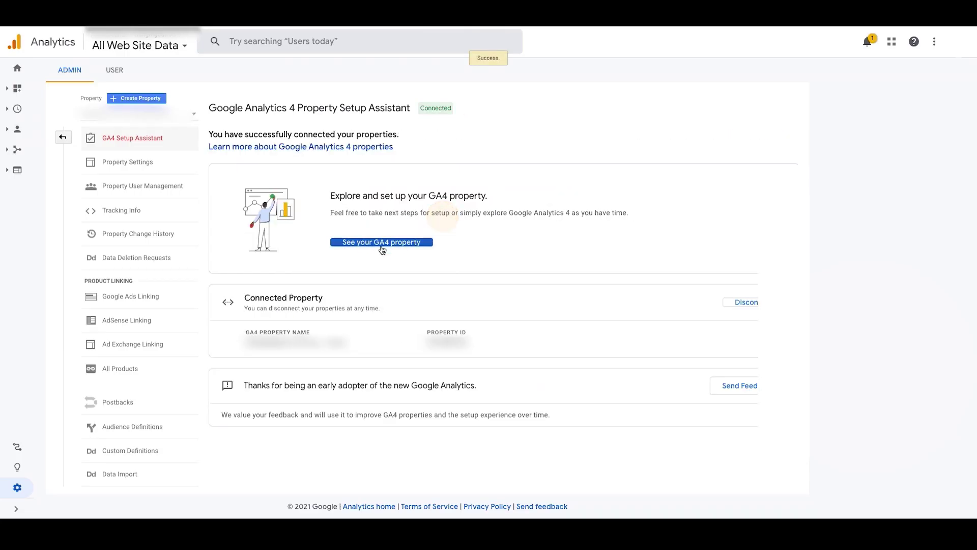
click(381, 244)
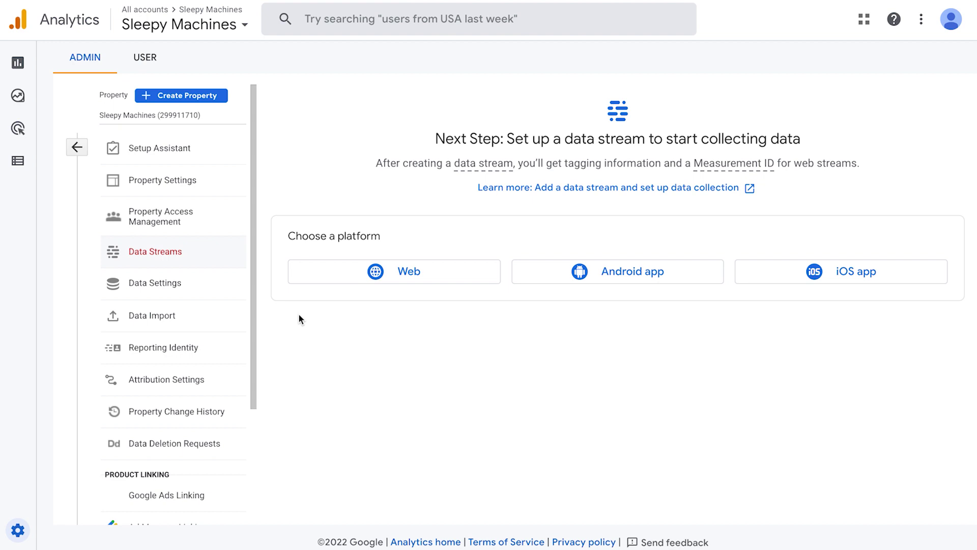
Create a web data stream for sleepymachines.com named 'Sleepy Machines'.
click(399, 278)
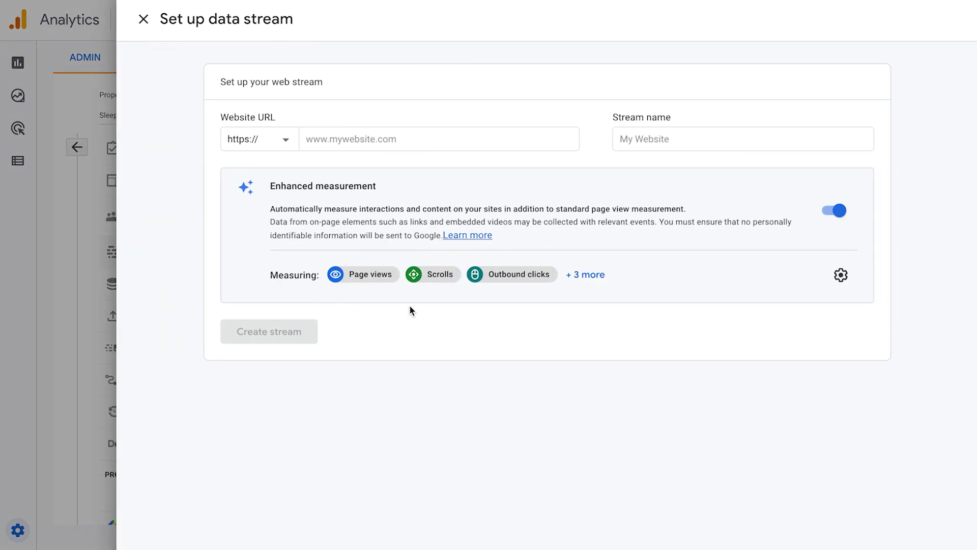
click(387, 139)
text(sleepymachines.com)
key(Tab)
text(S)
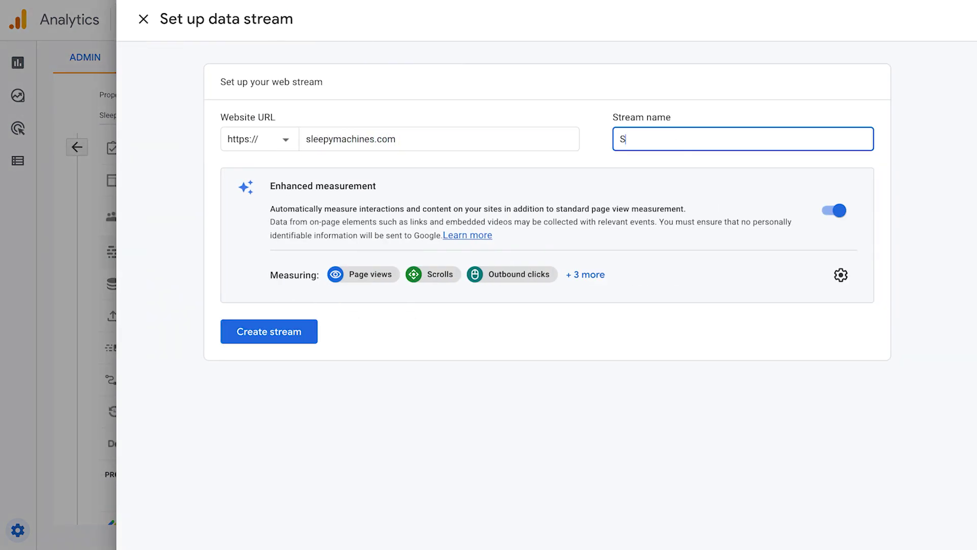
text(leepy Machines)
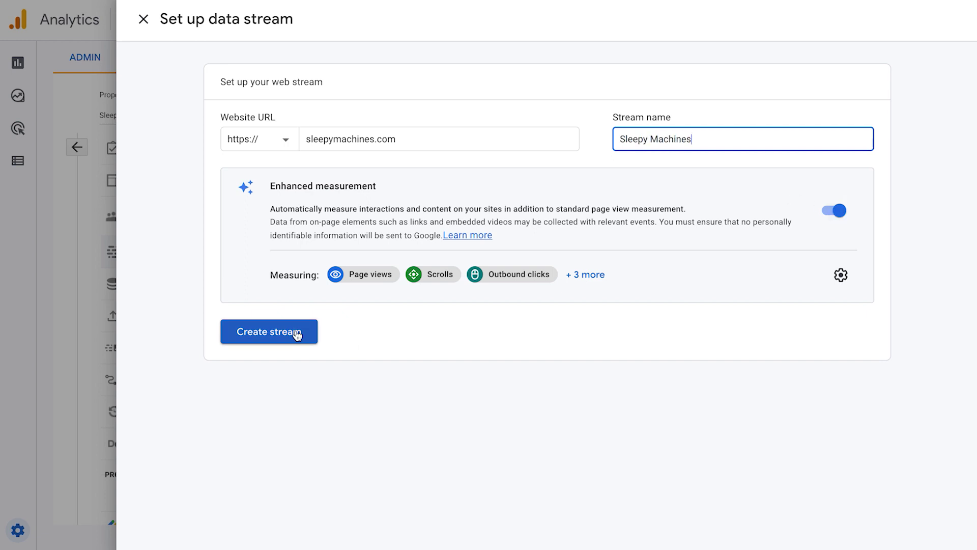
click(278, 335)
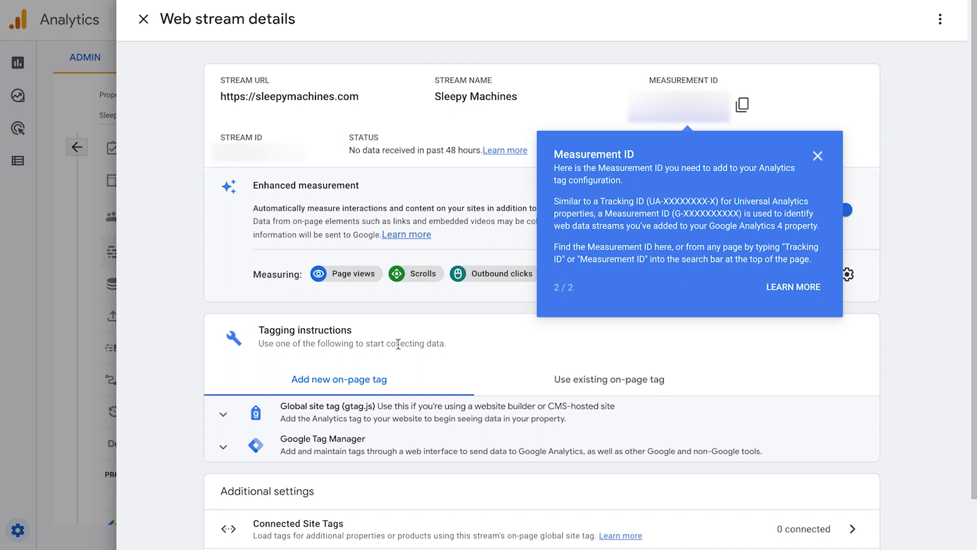
Copy the Global site tag (gtag.js) code from the stream's tagging instructions.
click(226, 417)
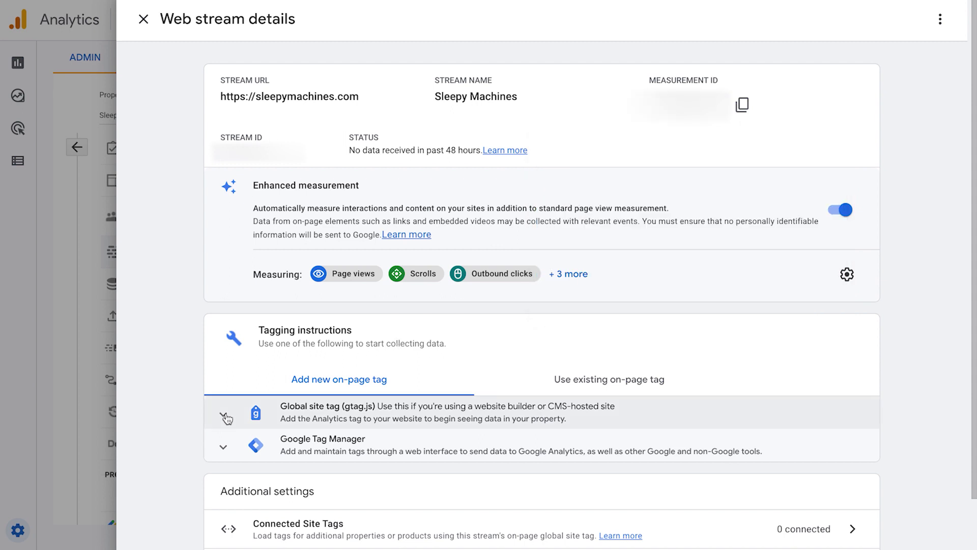
scroll(355, 411, down, 1)
click(355, 412)
click(834, 448)
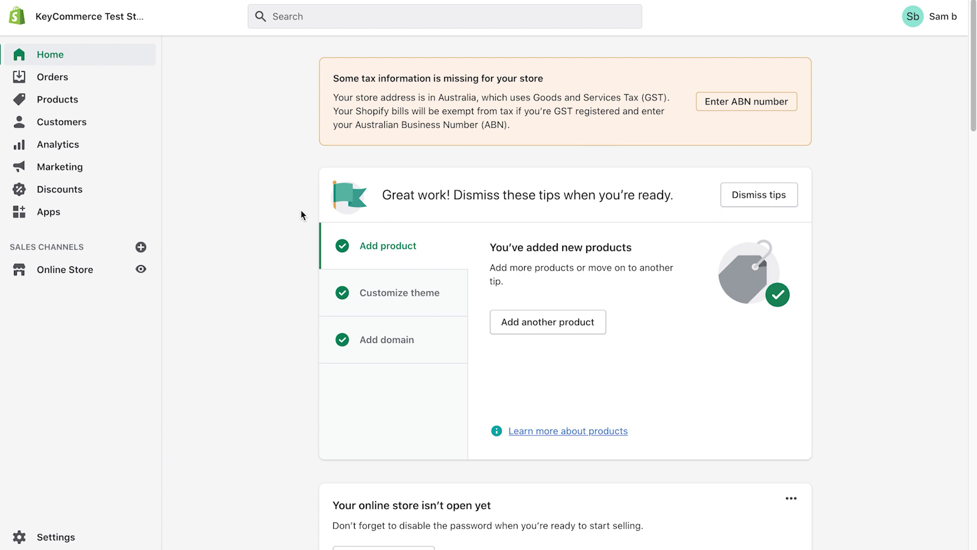
Open theme.liquid in the Debut theme's code editor.
click(77, 271)
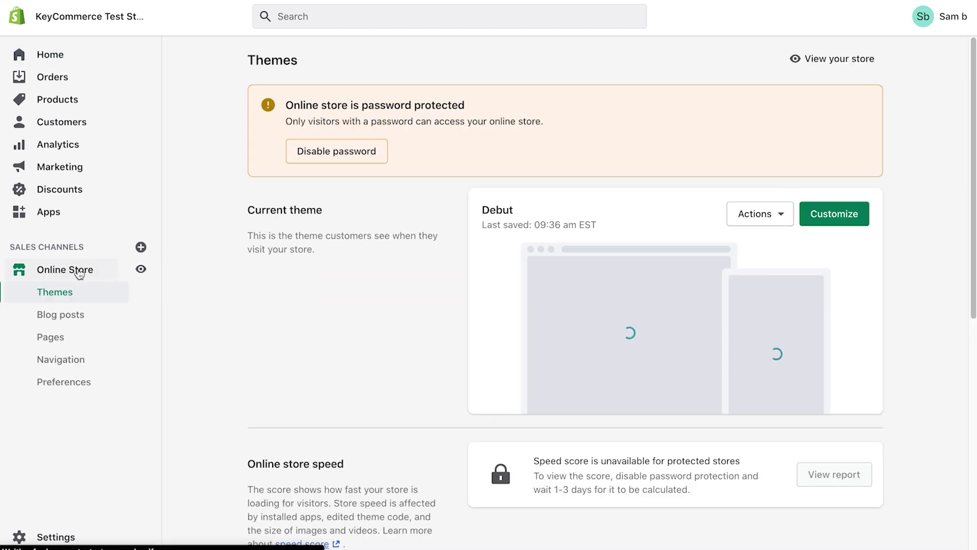
click(757, 216)
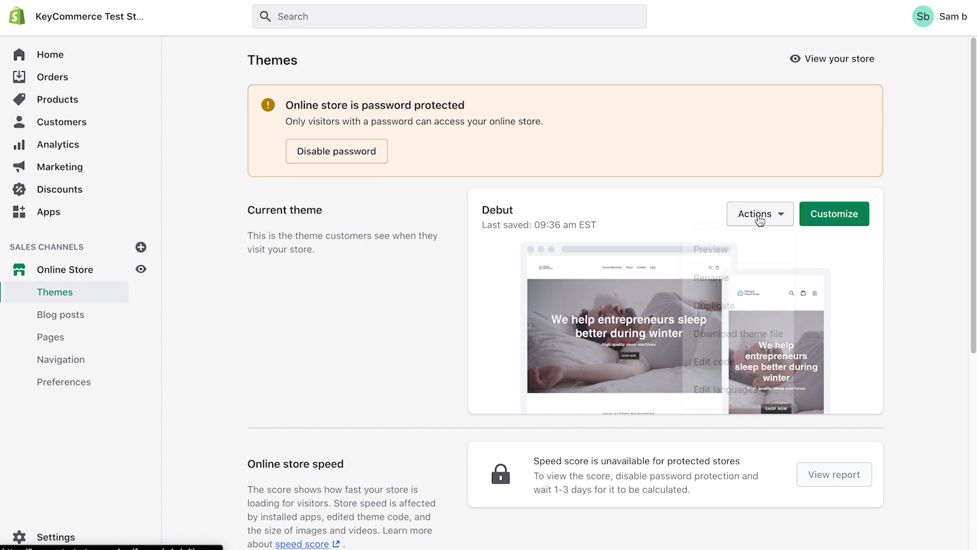
click(712, 360)
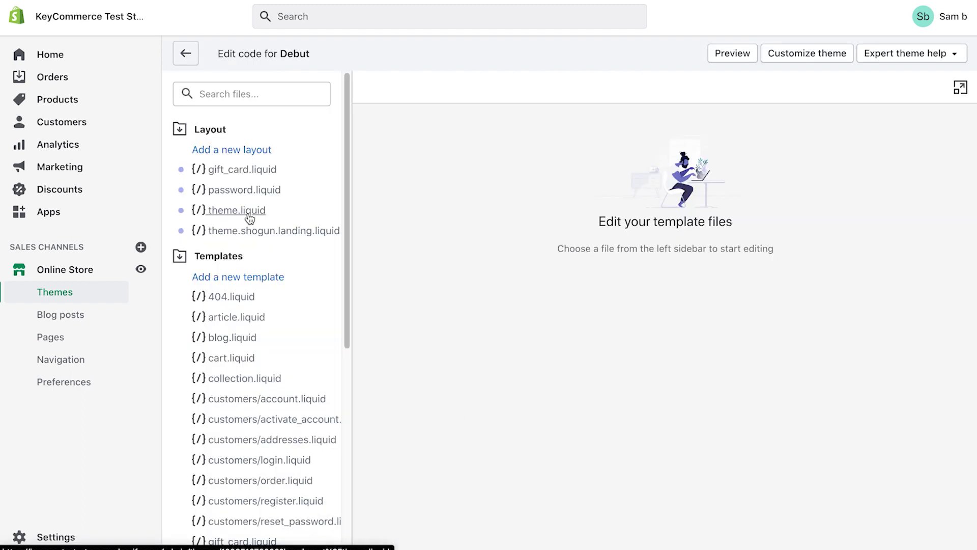
click(249, 214)
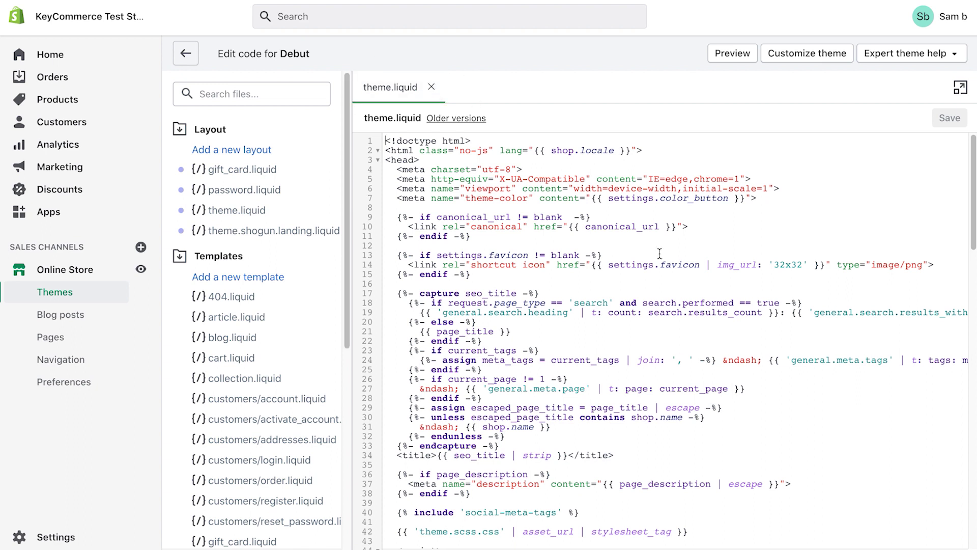
Paste the gtag snippet on line 6, right after <head>, and save theme.liquid.
click(429, 159)
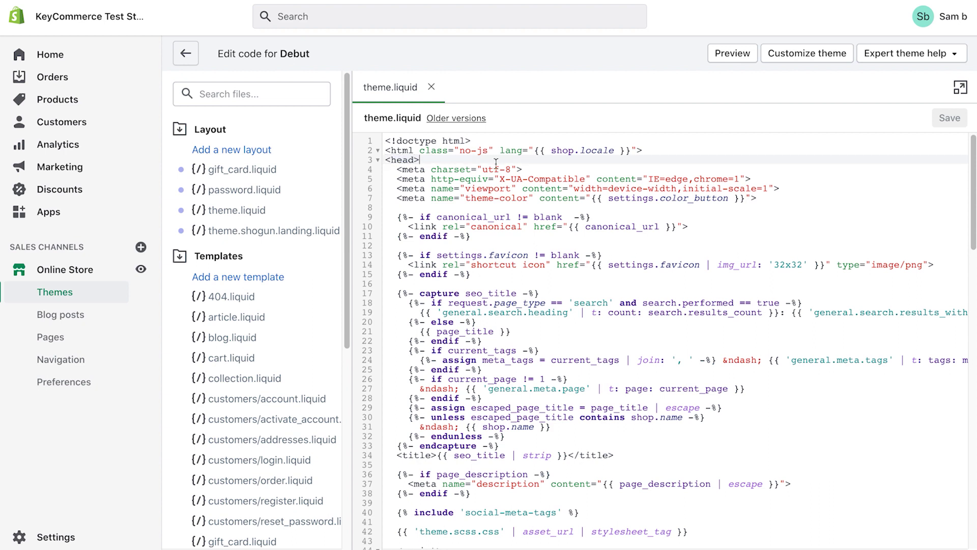
key(Return)
key(Return)
key(Return)
key(Return)
key(Up)
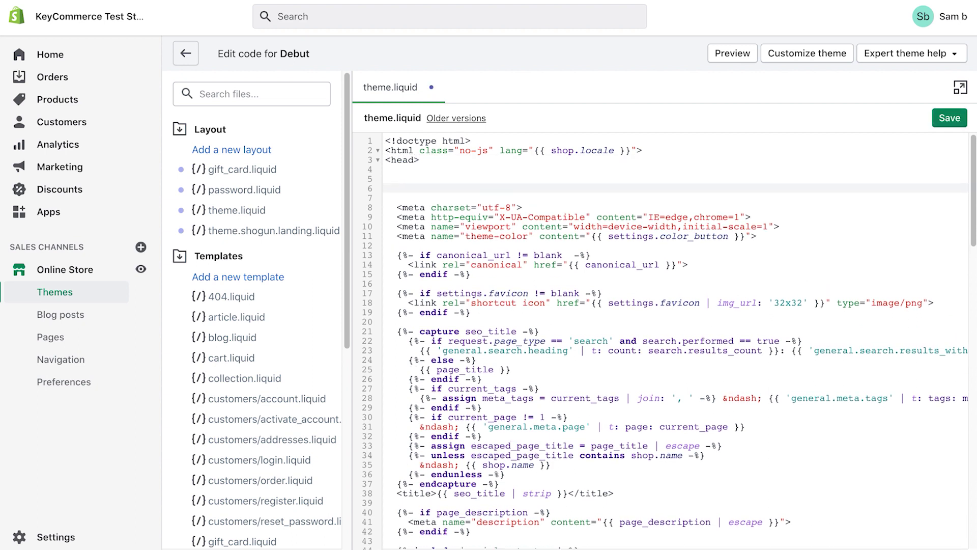
key(ctrl+v)
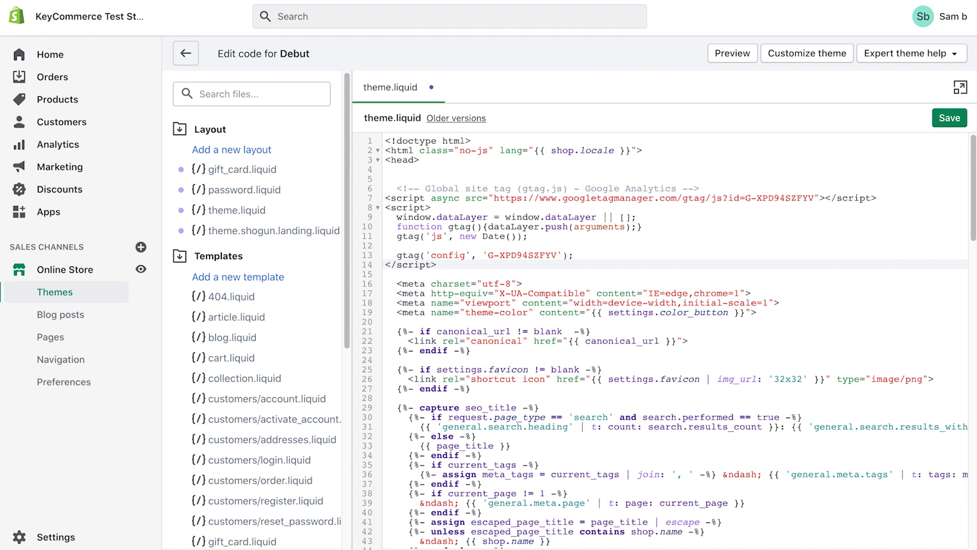
click(949, 118)
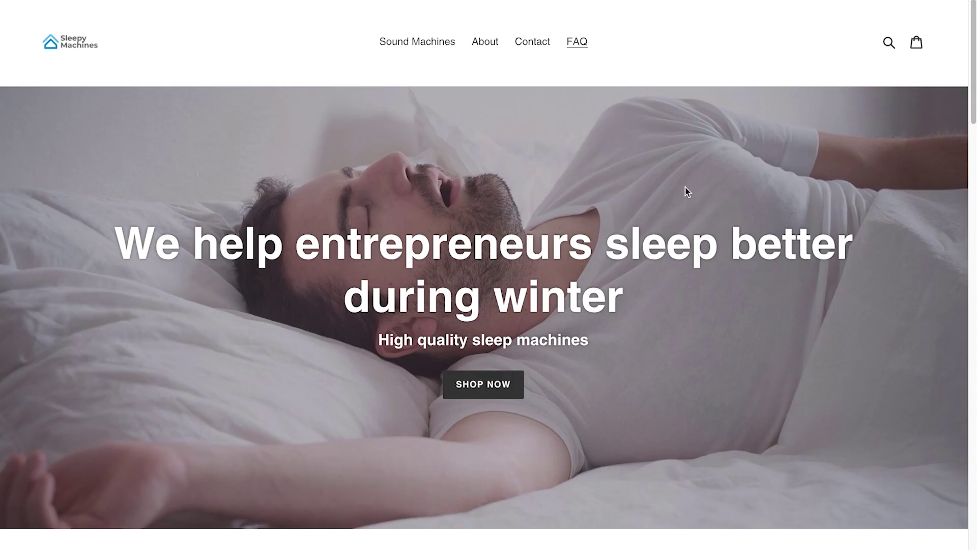
Browse Sound Machines, the SNOOZ Go Baby product, Contact Us, then Sound Machines again.
click(428, 45)
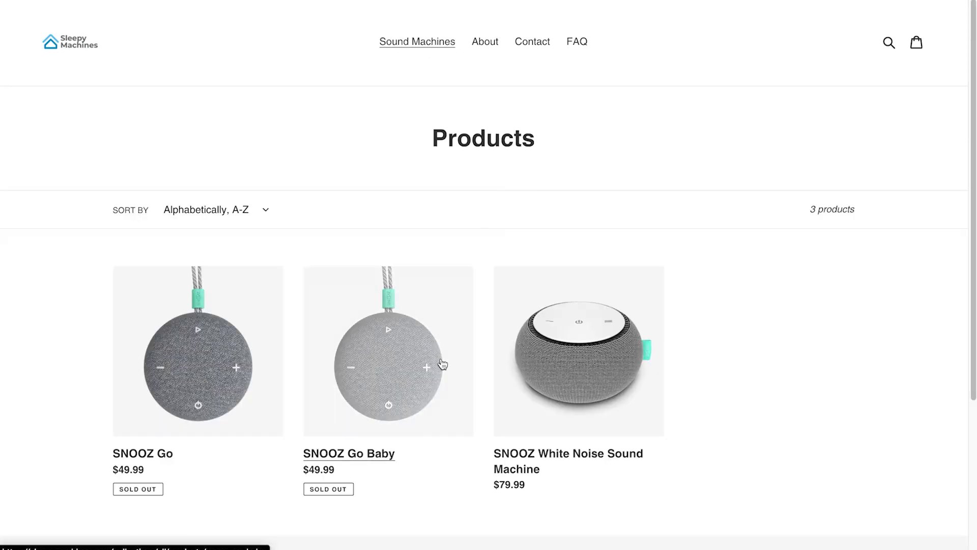
click(442, 364)
click(530, 46)
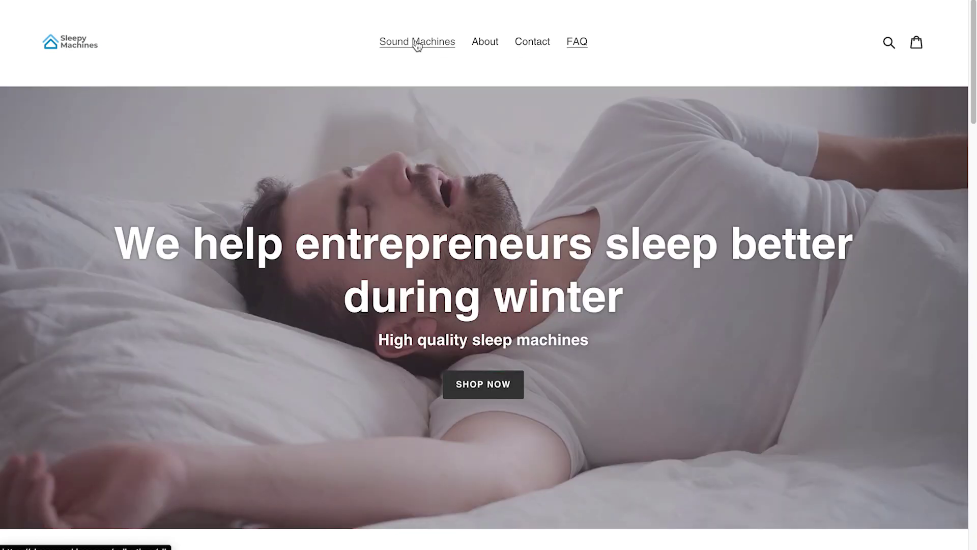
click(415, 42)
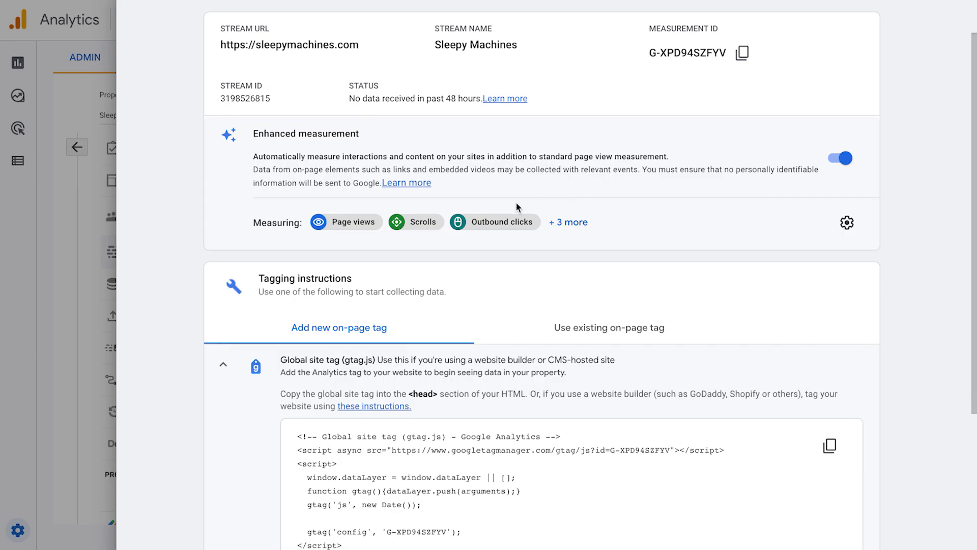
Open the Real-time report and reload it to show 1 user in the last 30 minutes.
scroll(542, 197, up, 1)
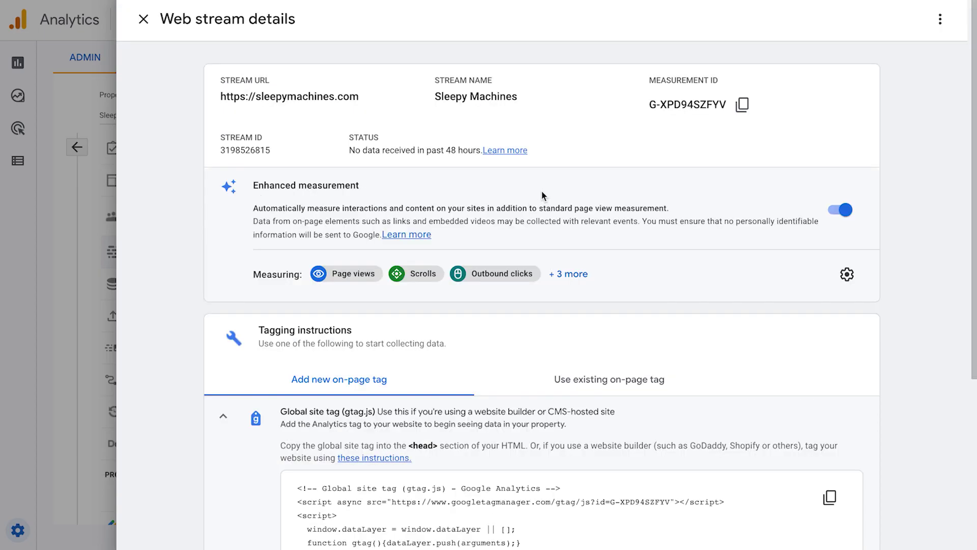
click(144, 20)
click(18, 64)
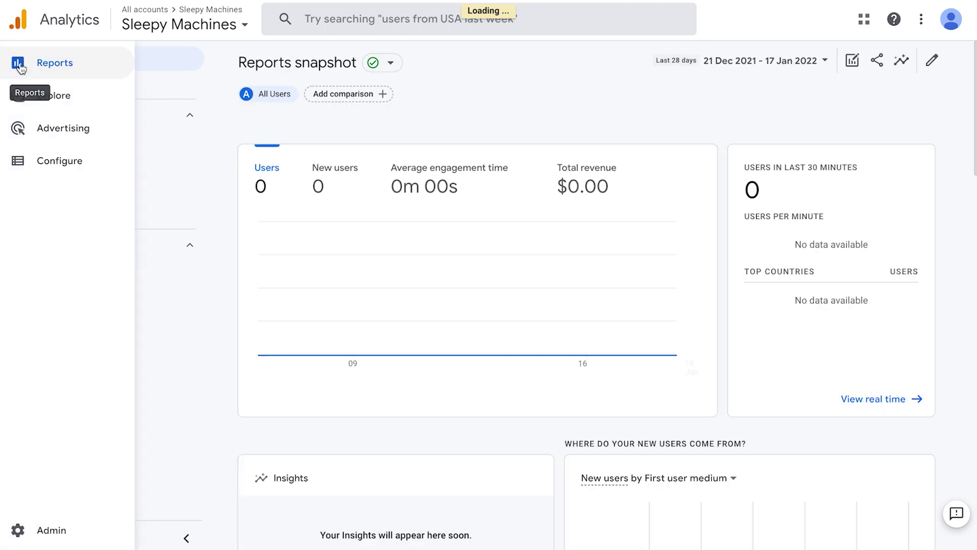
click(96, 89)
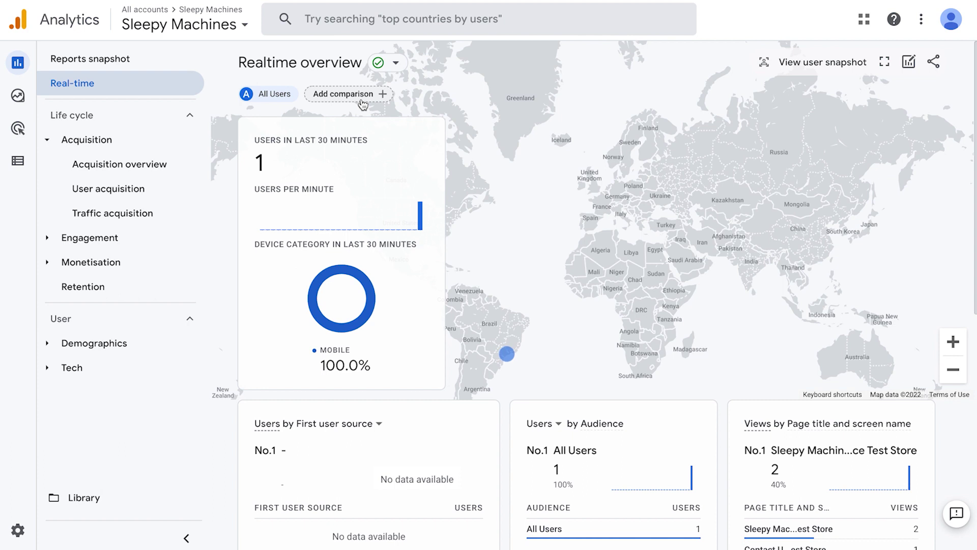
scroll(642, 359, down, 2)
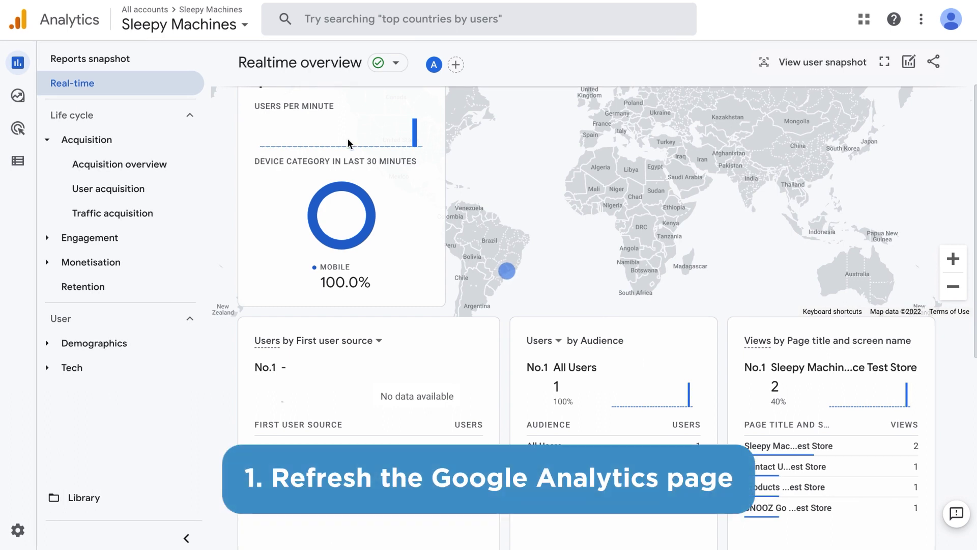
key(F5)
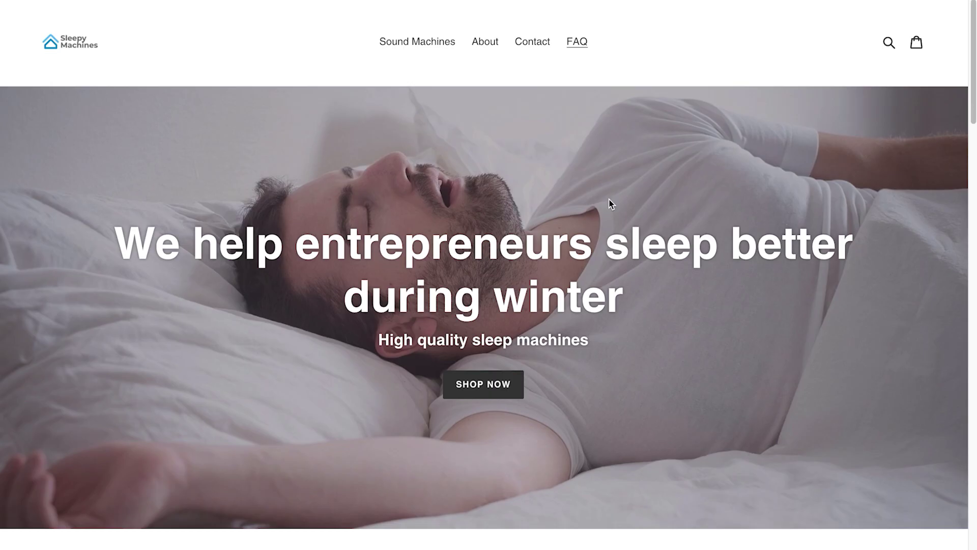
View the homepage source and search for 'analytics' to find the gtag on line 6.
right_click(592, 144)
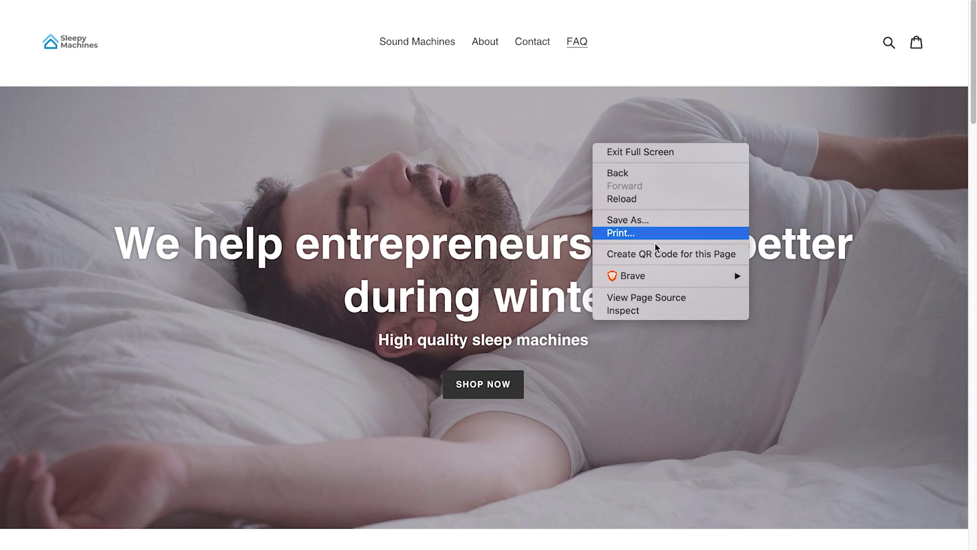
click(652, 298)
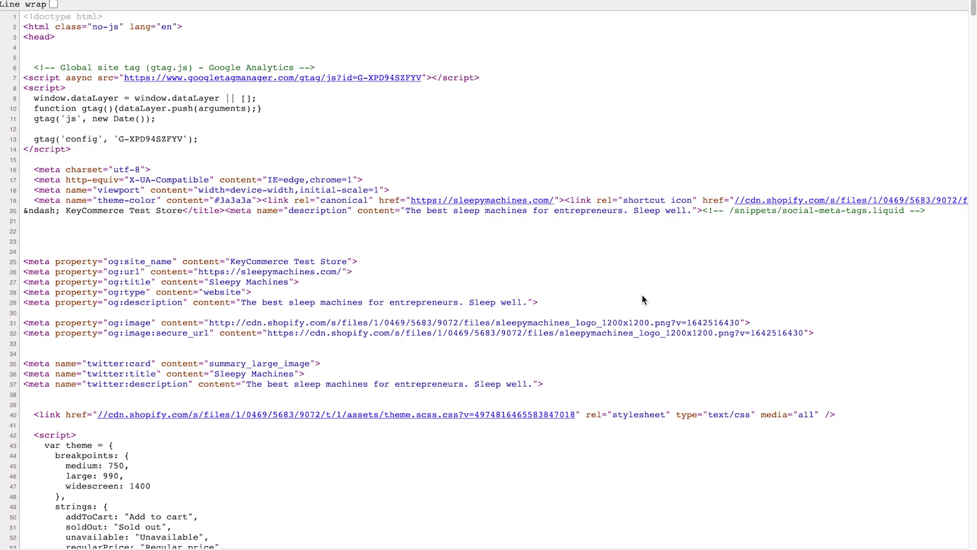
triple_click(338, 65)
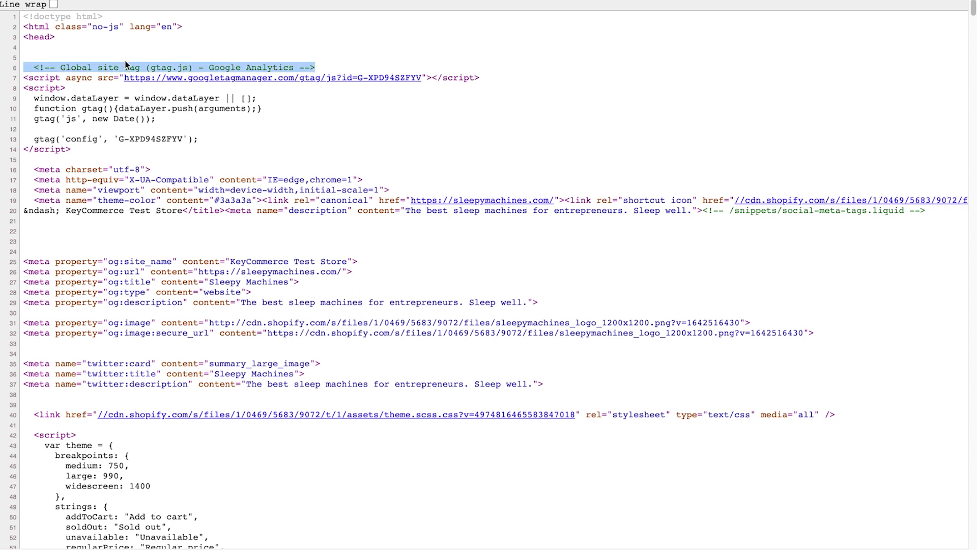
click(478, 130)
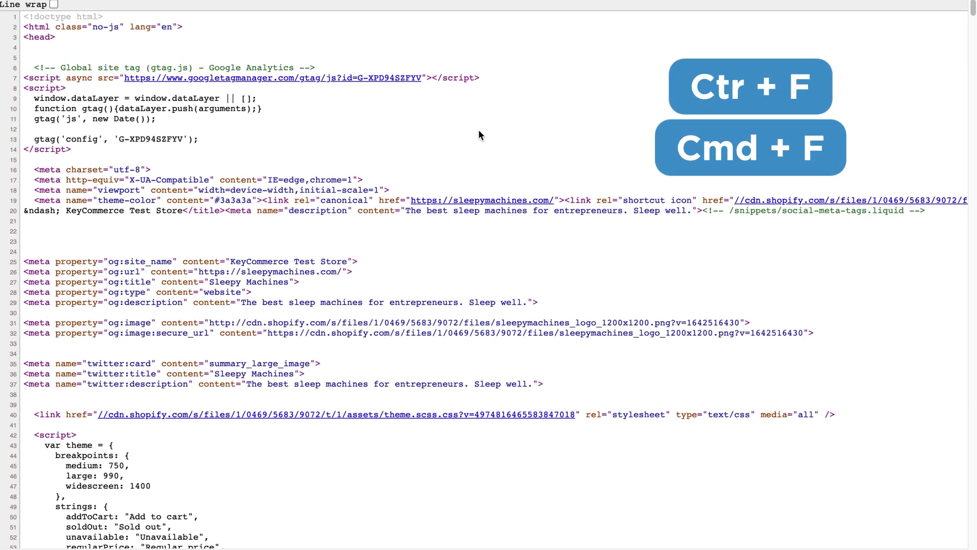
key(ctrl+f)
text(analyt)
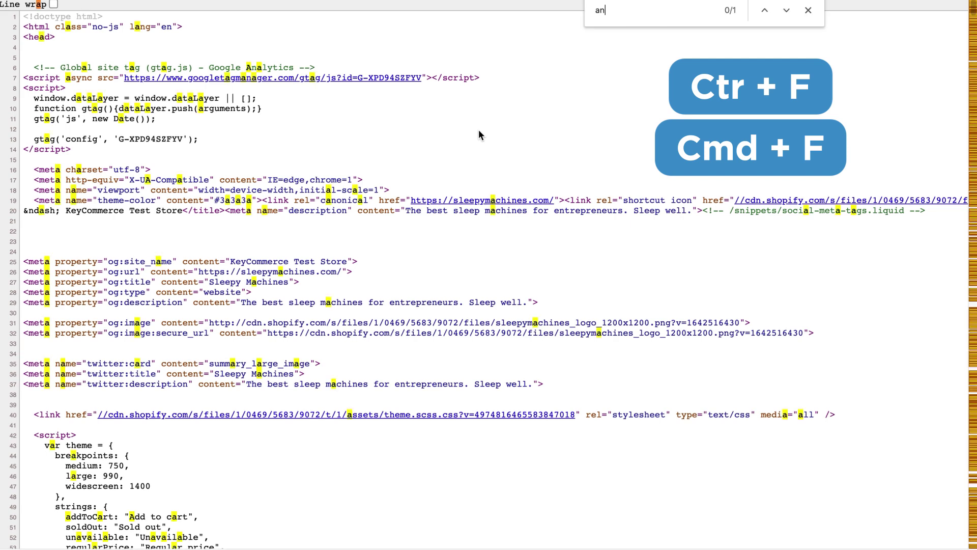
text(ics)
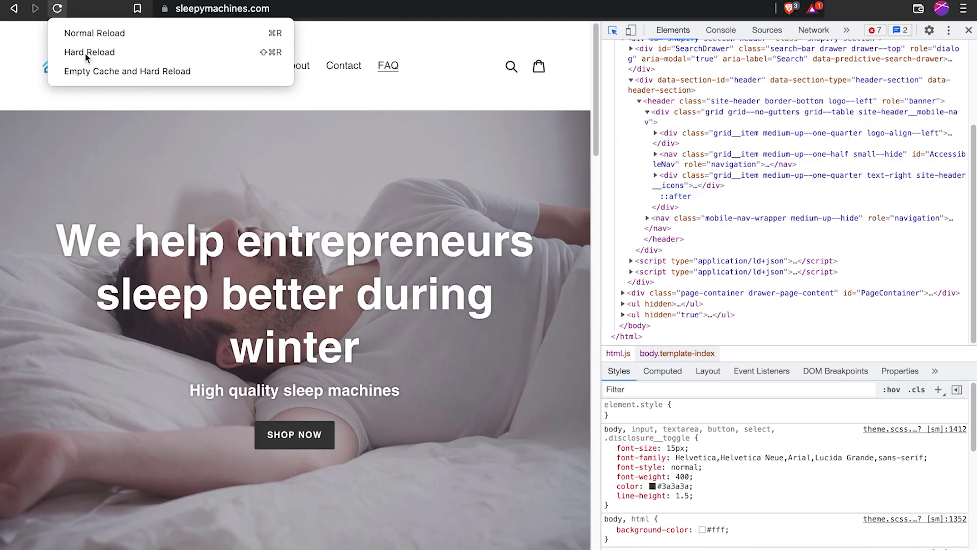
Empty the cache and hard-reload the store homepage.
click(98, 72)
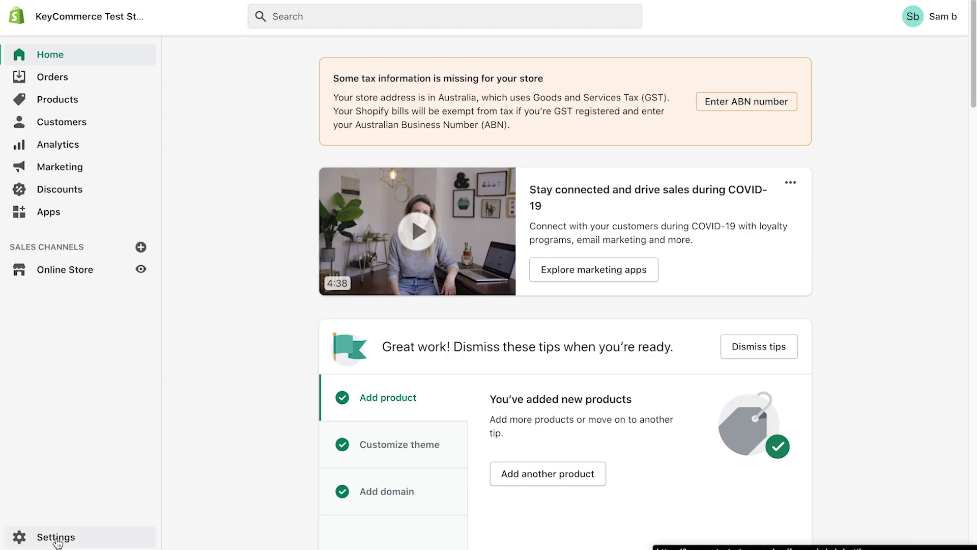
Go to Settings > Checkout and click into the empty Order status page scripts box.
click(56, 539)
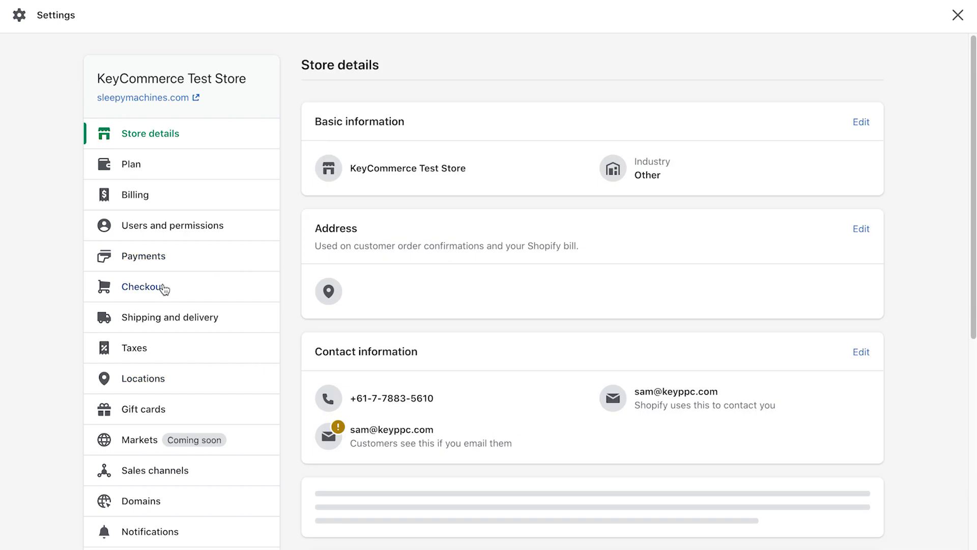
click(164, 287)
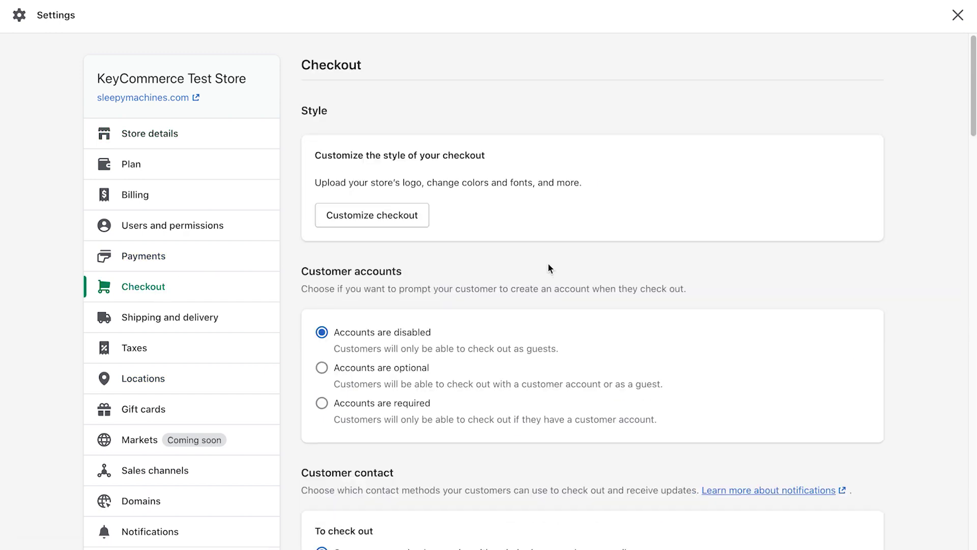
scroll(549, 269, down, 20)
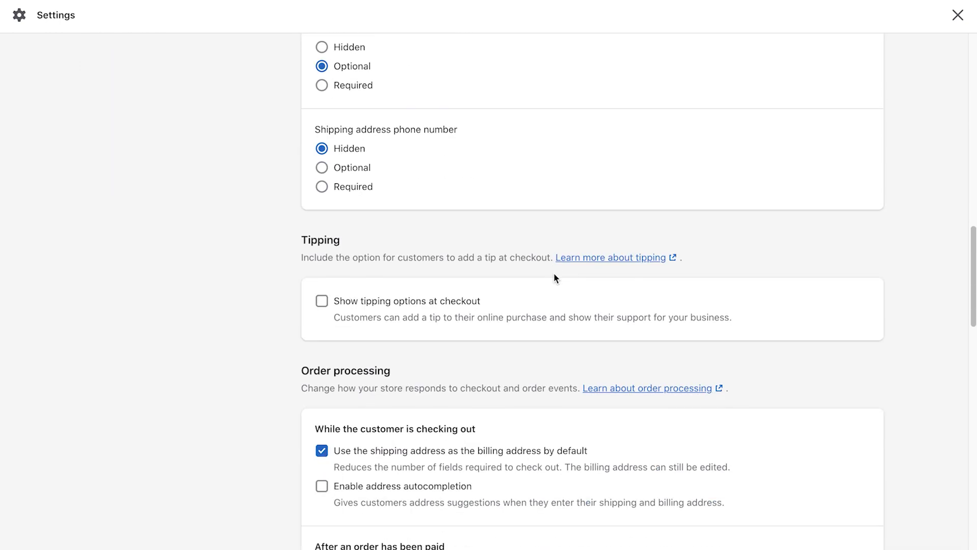
scroll(555, 277, down, 15)
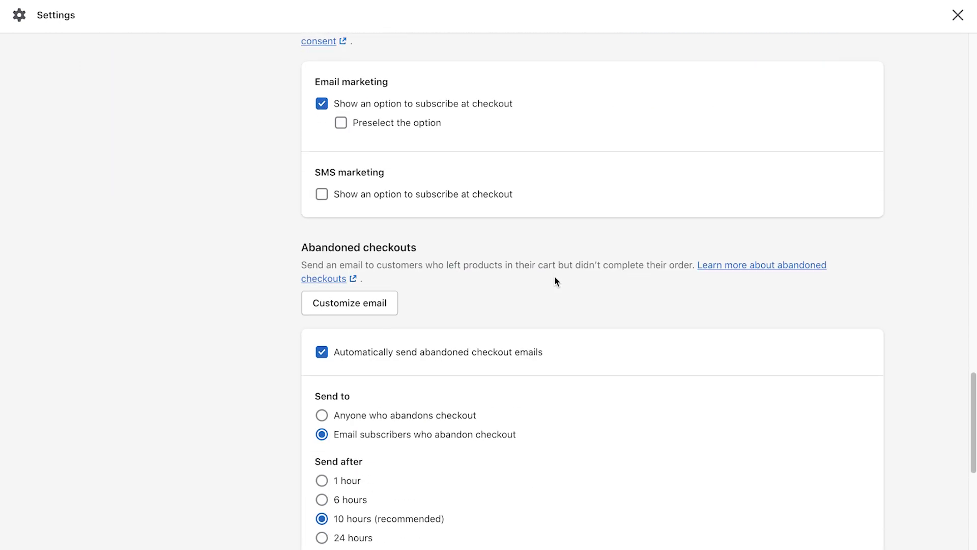
scroll(554, 280, down, 8)
click(461, 289)
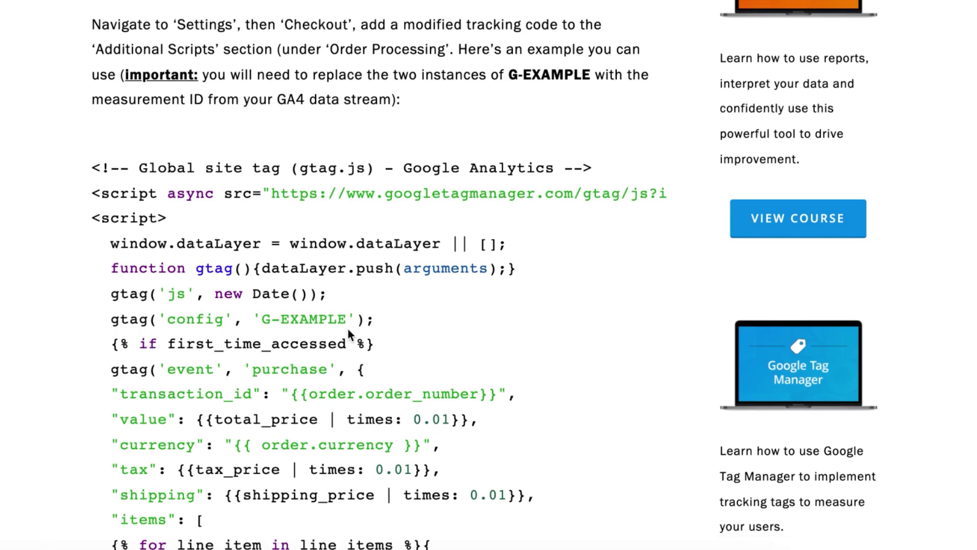
Paste the purchase tracking script into the Order status page additional scripts box.
scroll(347, 328, down, 5)
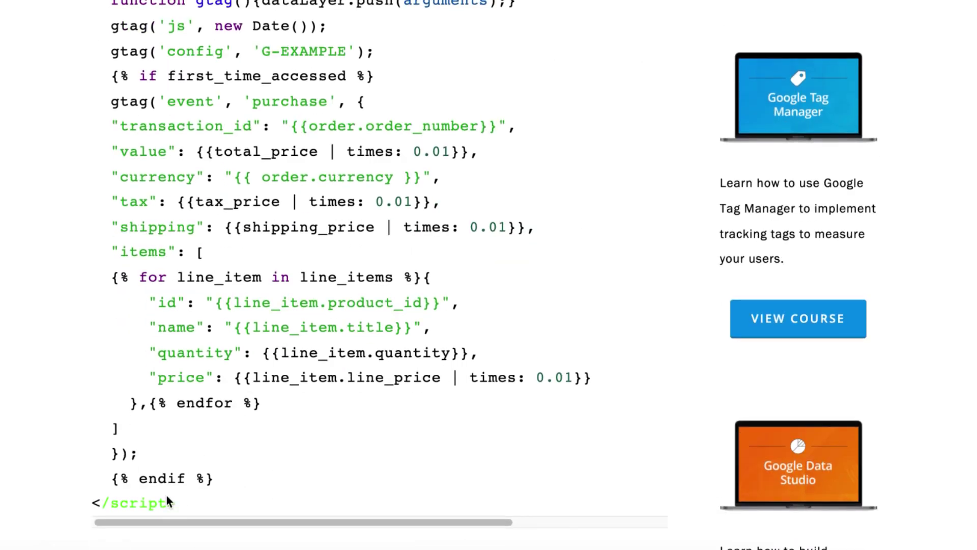
scroll(166, 499, up, 6)
drag(168, 269, 94, 77)
drag(93, 219, 227, 385)
right_click(420, 280)
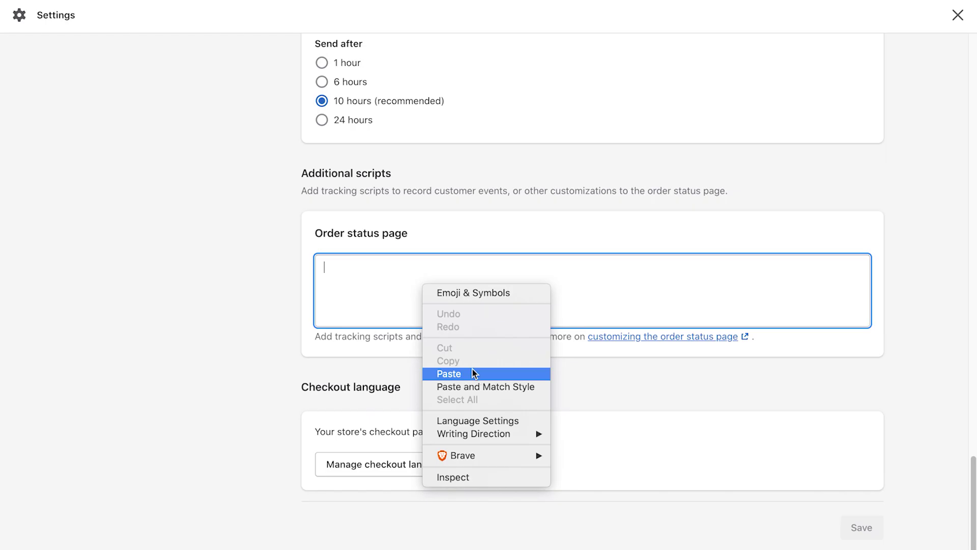
click(473, 373)
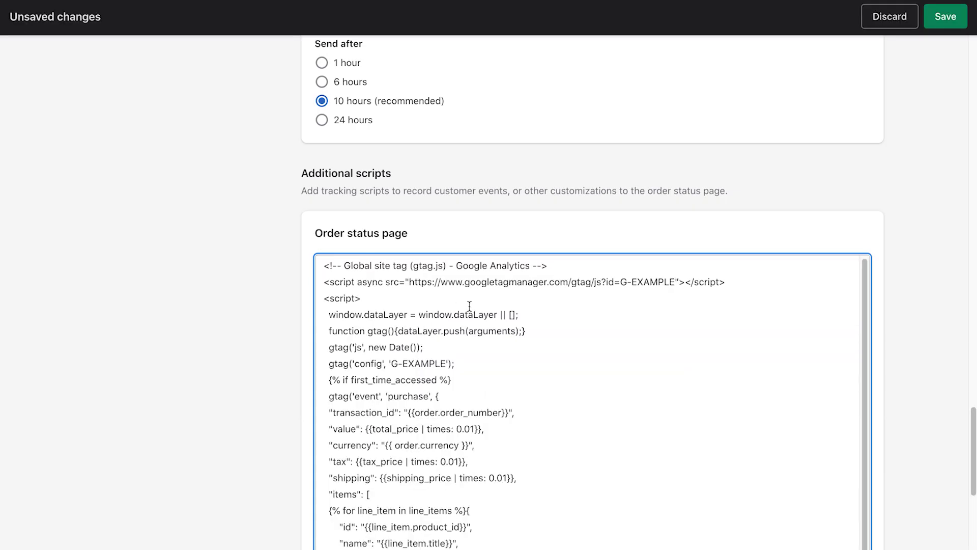
scroll(921, 285, down, 3)
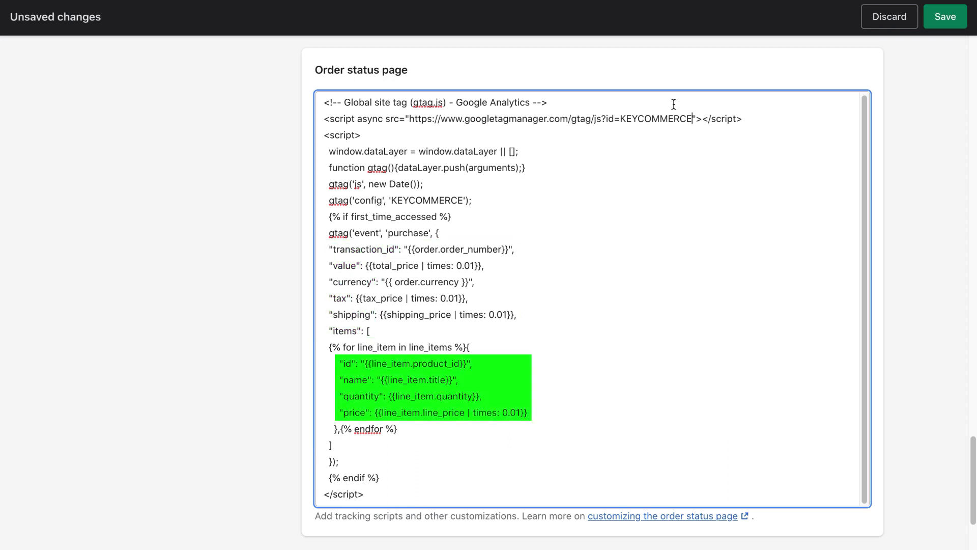
click(901, 196)
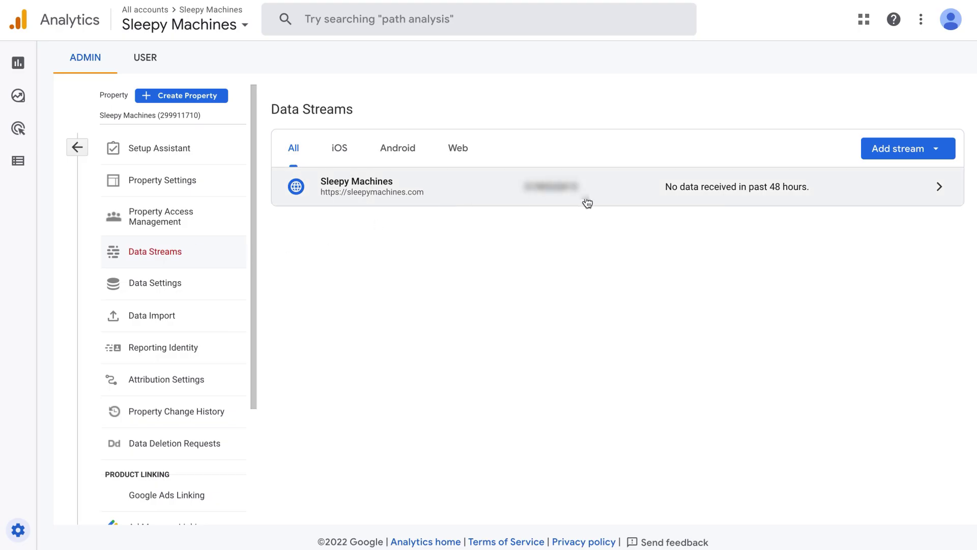
Replace KEYCOMMERCE in the script with measurement ID G-XPD94SZFYV and save.
click(718, 193)
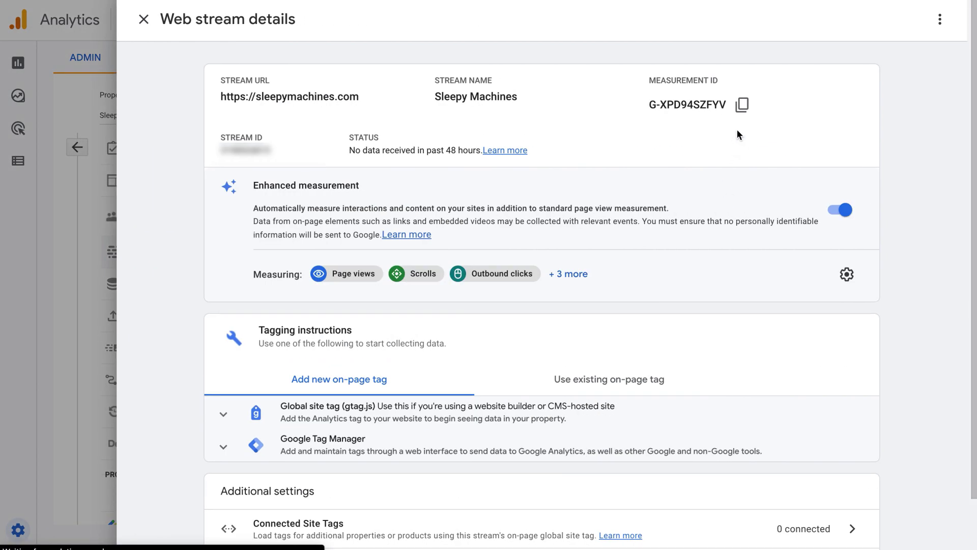
click(741, 105)
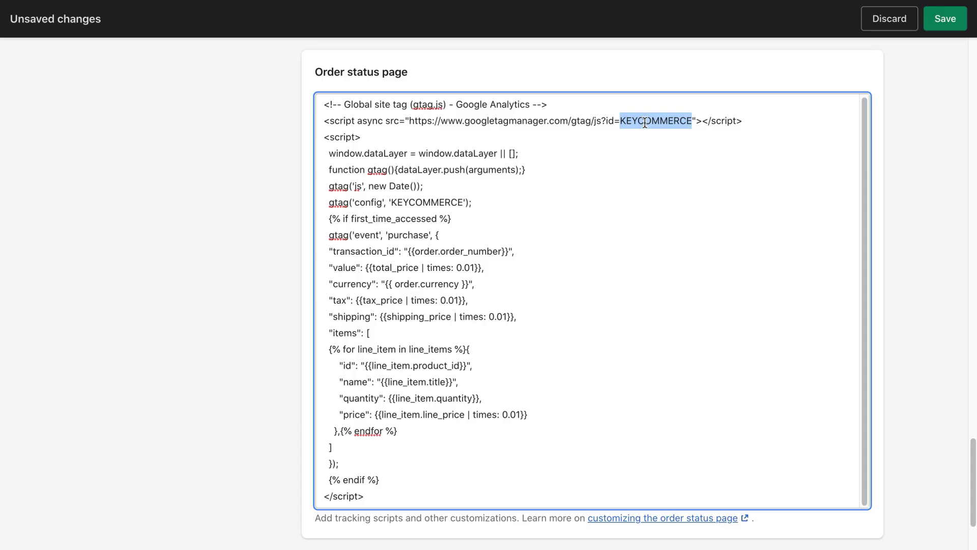
key(super+v)
double_click(433, 202)
key(super+v)
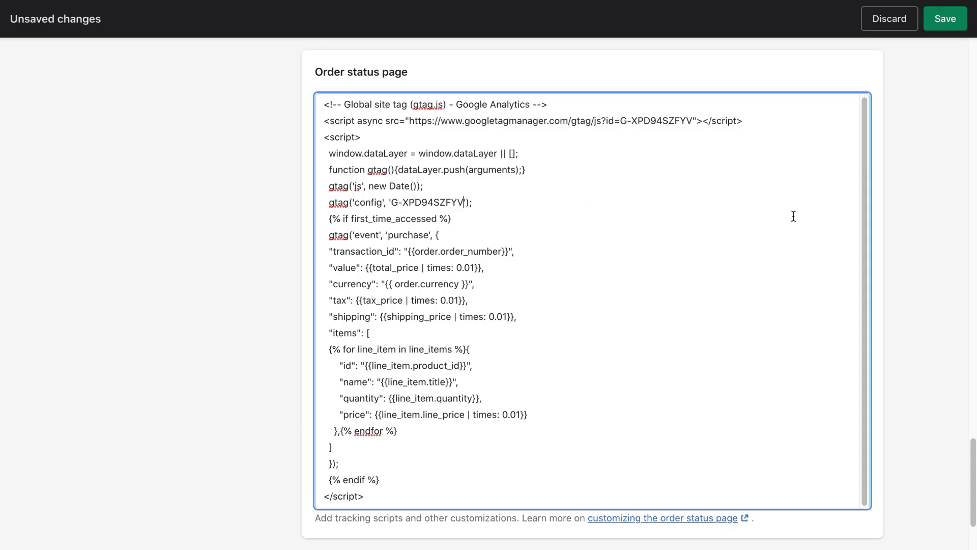
click(935, 214)
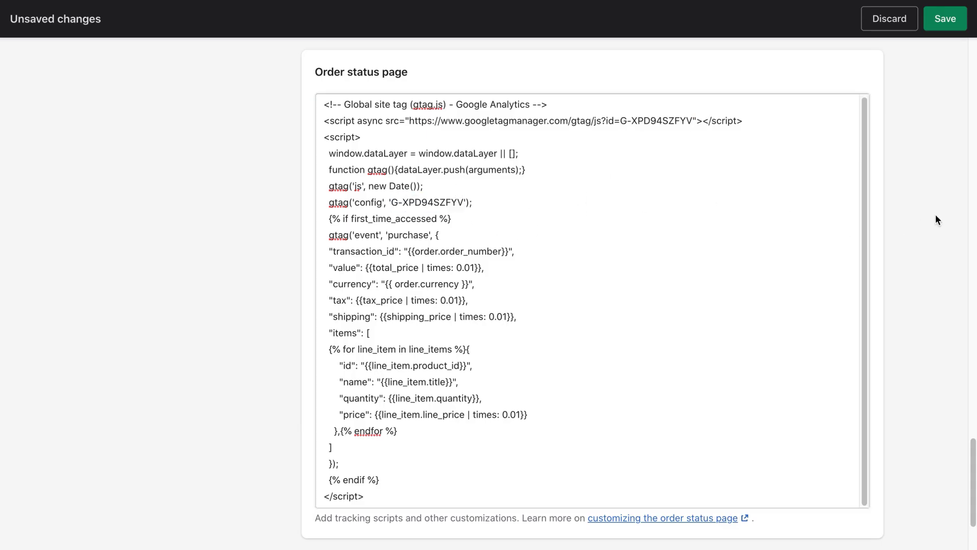
click(945, 18)
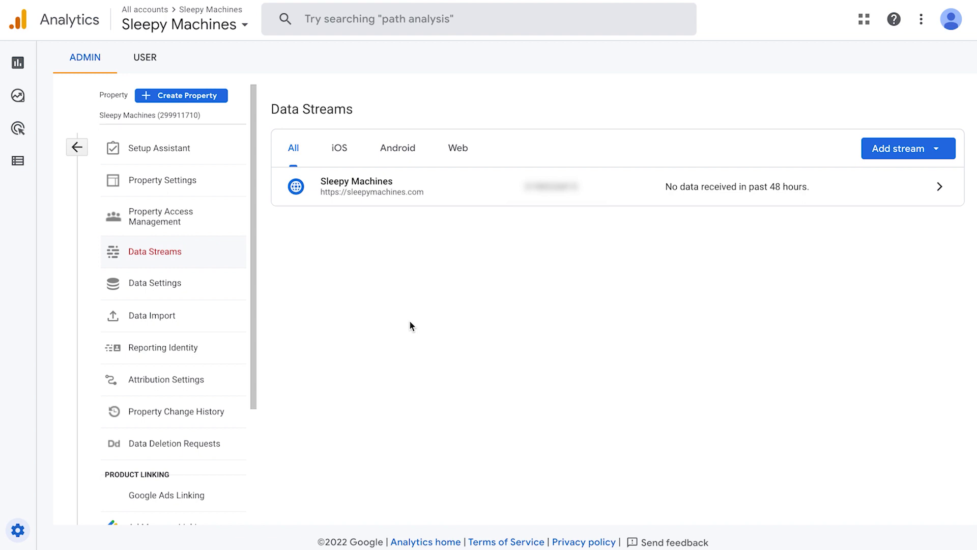
In the Sleepy Machines stream's tagging settings, add checkout.shopify.com to unwanted referrals and save.
click(431, 193)
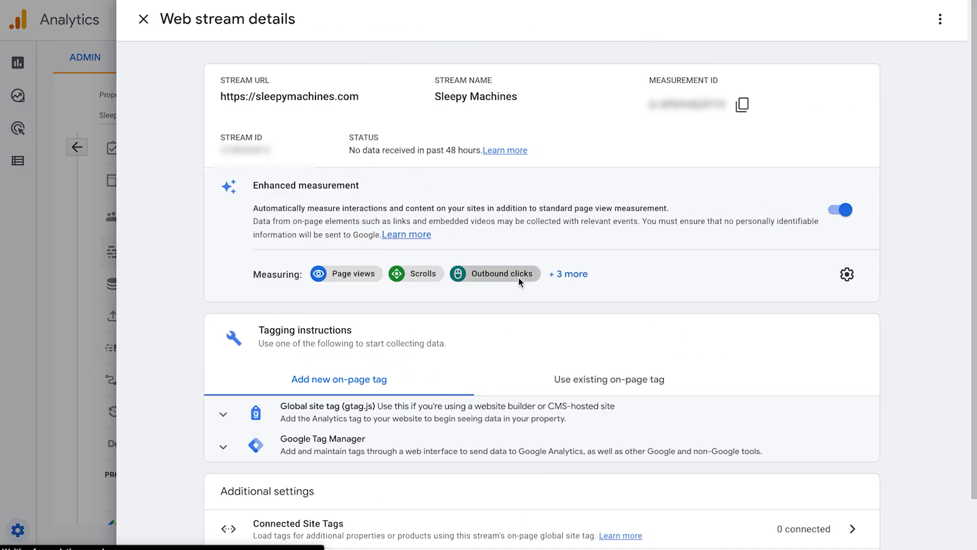
scroll(518, 277, down, 1)
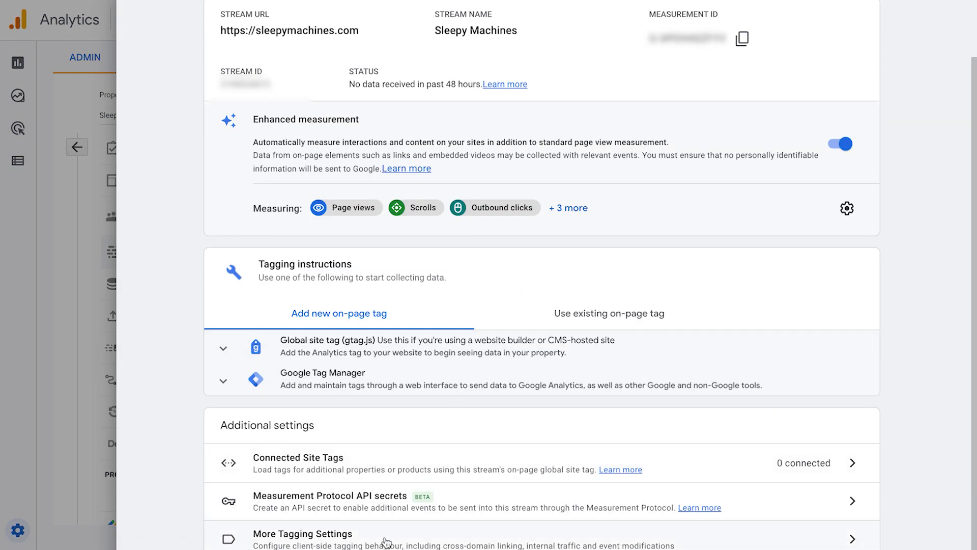
click(386, 539)
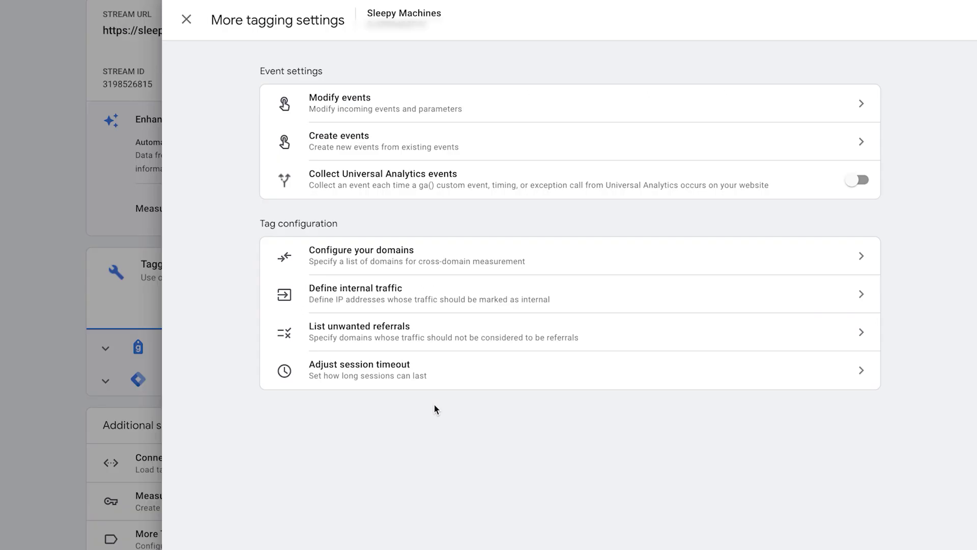
click(416, 342)
text(checkout.sh)
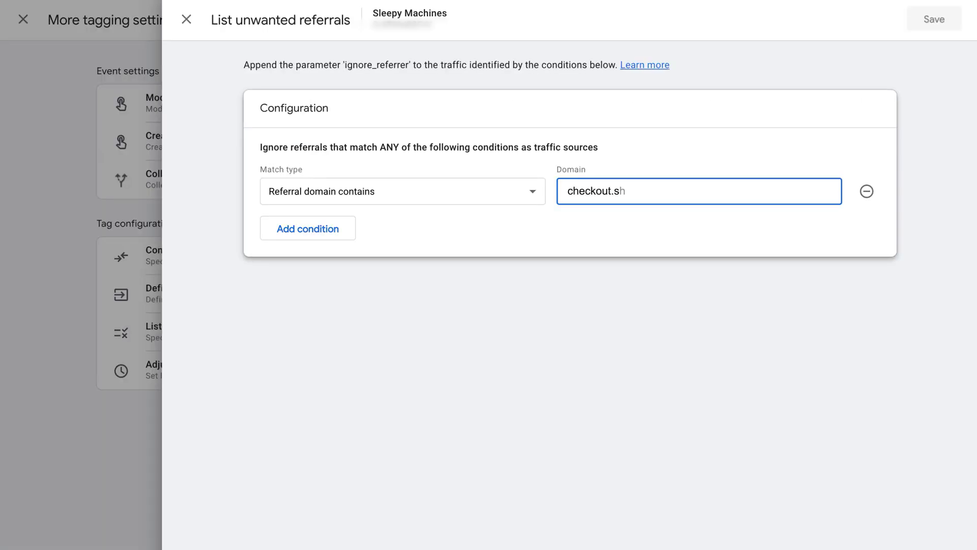
text(opify.com)
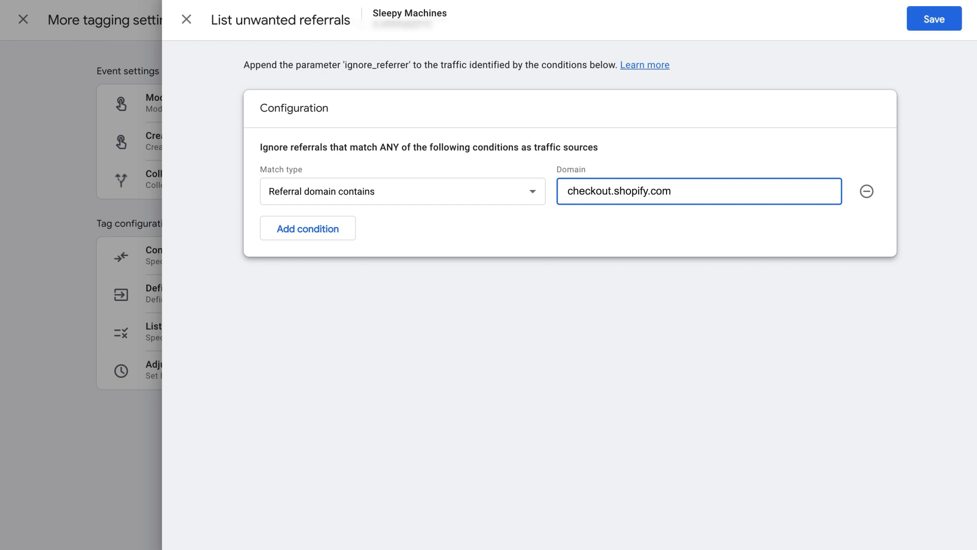
click(933, 20)
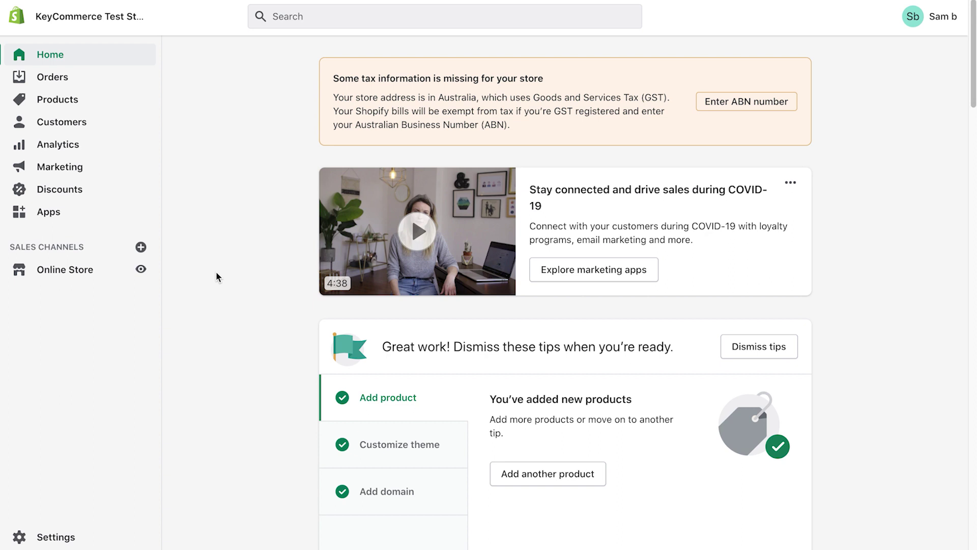
Go to Online Store under Sales channels in the Shopify admin sidebar.
click(83, 268)
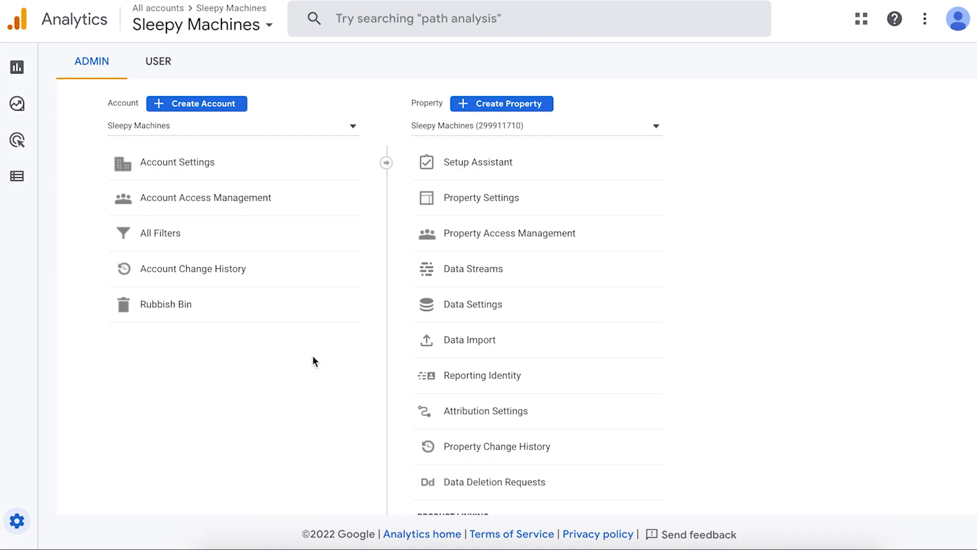
Start a Universal Analytics-only property named Sleepy Machines for sleepymachines.com.
click(486, 104)
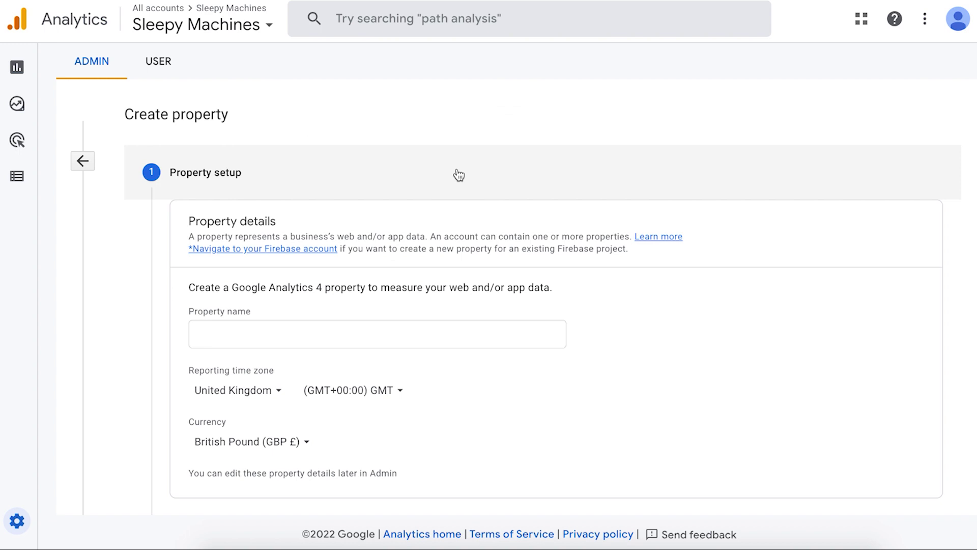
scroll(376, 262, down, 3)
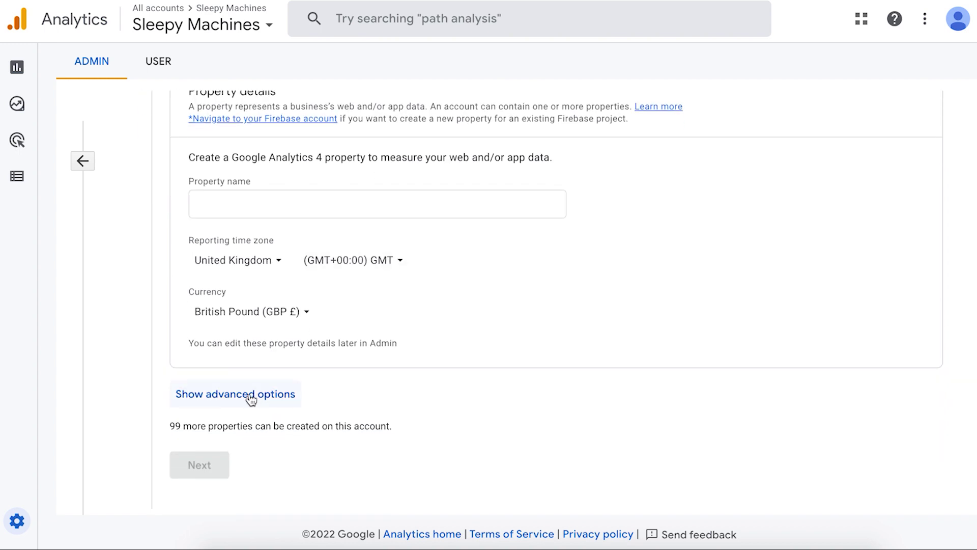
click(251, 399)
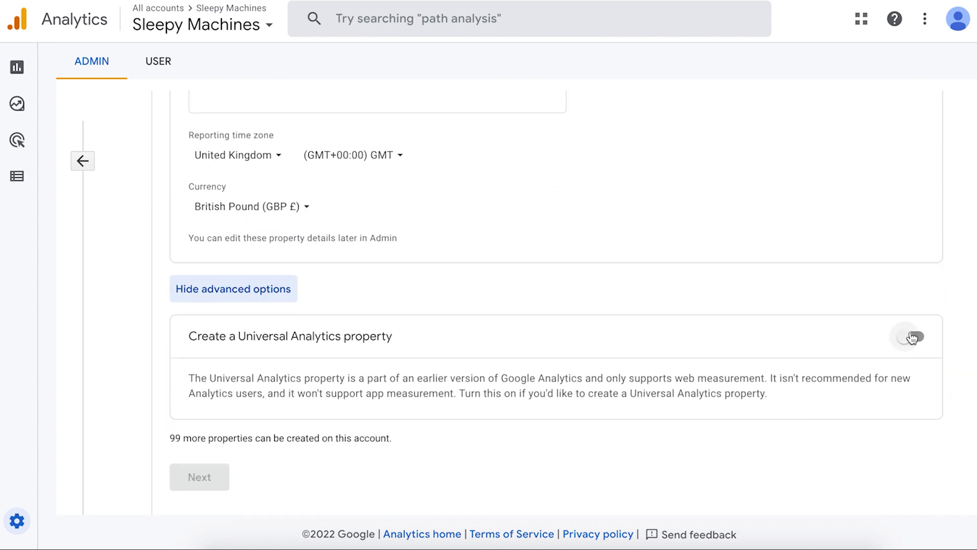
click(911, 335)
scroll(598, 332, down, 3)
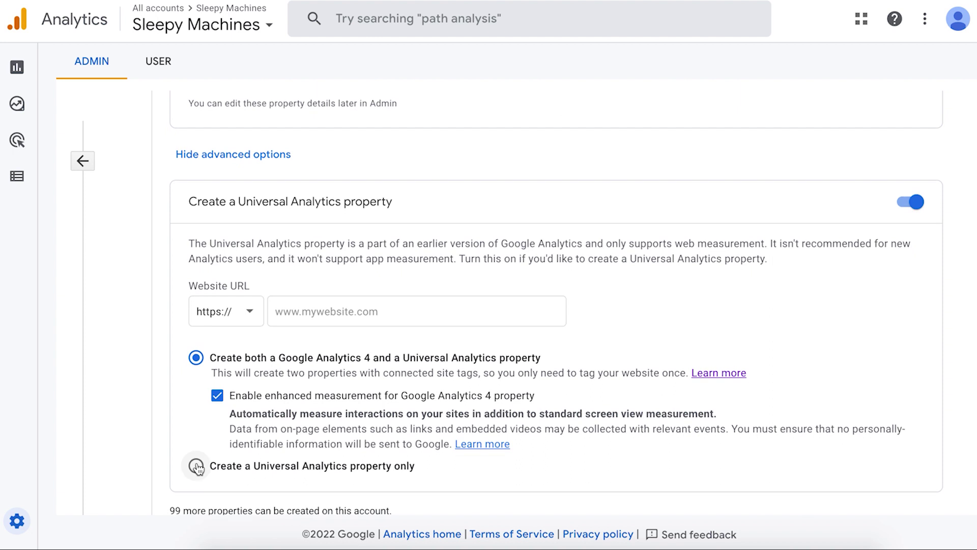
click(196, 466)
click(326, 311)
text(sleepymachines)
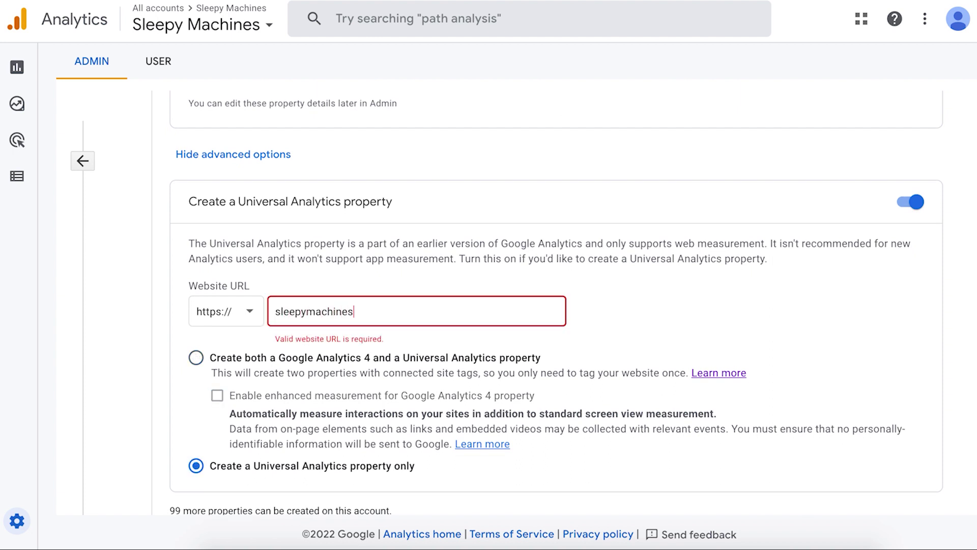
text(.com)
scroll(509, 305, up, 5)
click(376, 269)
text(Sleepy M)
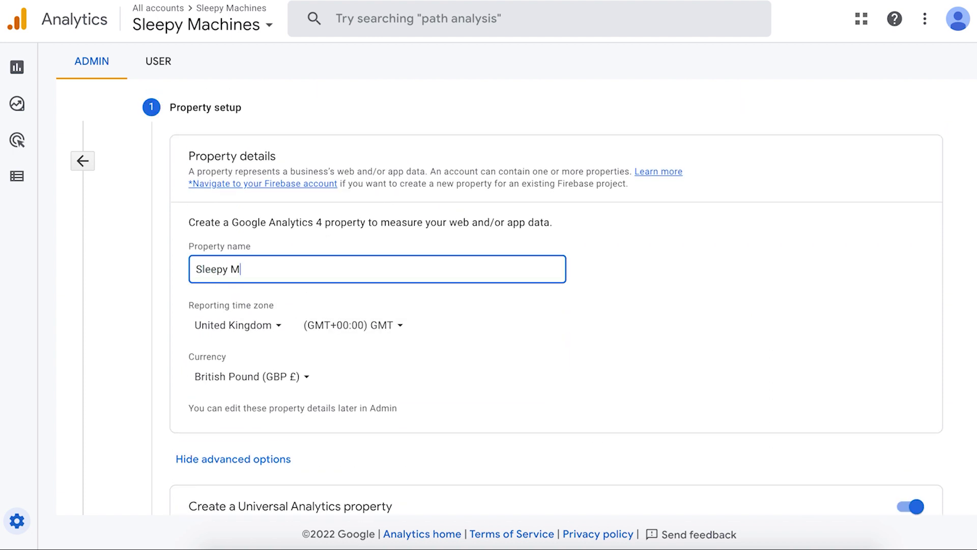
text(achines)
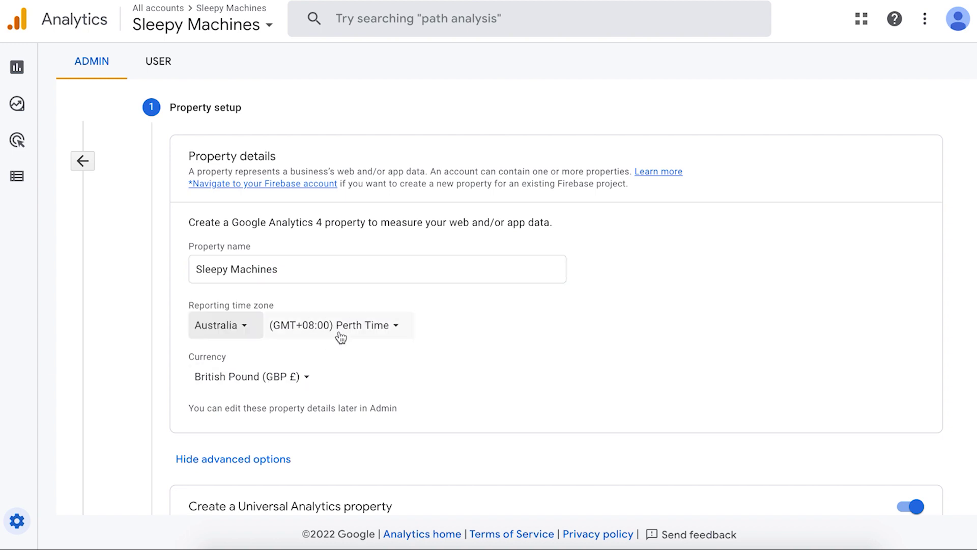
Set the property's reporting time zone to Sydney and currency to Australian Dollar.
click(338, 333)
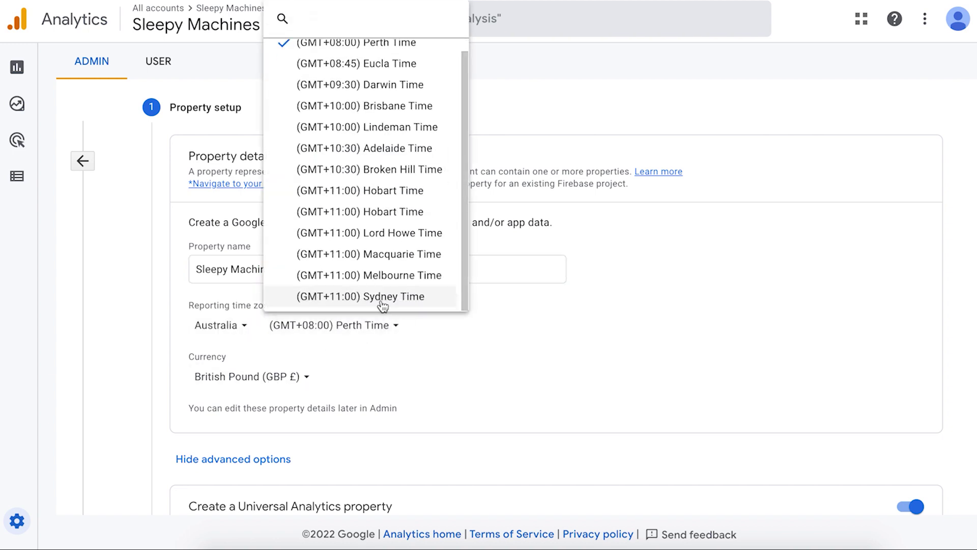
click(382, 296)
click(246, 376)
click(296, 166)
scroll(590, 344, down, 5)
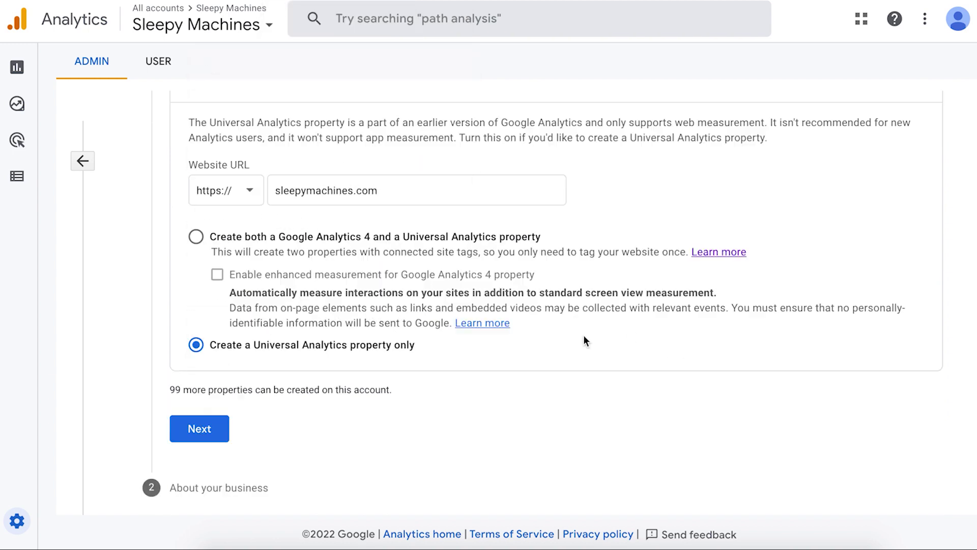
click(199, 429)
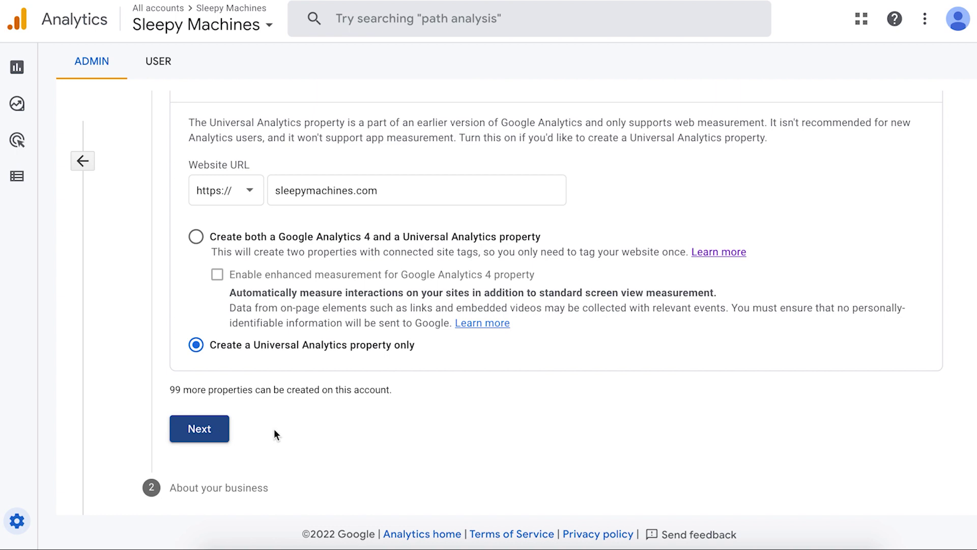
Choose Arts & entertainment and Small business size, create the property, and copy its gtag snippet.
click(224, 171)
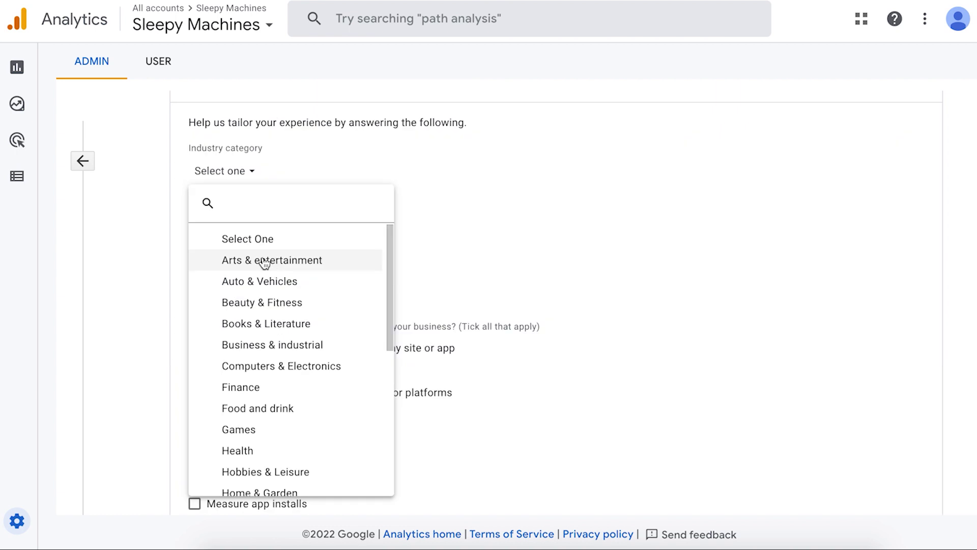
click(264, 261)
click(196, 225)
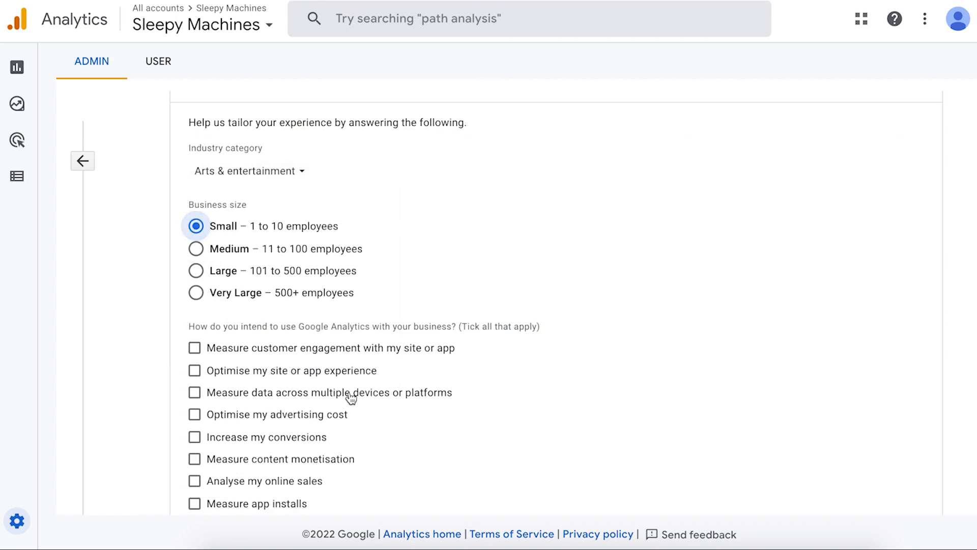
scroll(349, 397, down, 2)
click(205, 483)
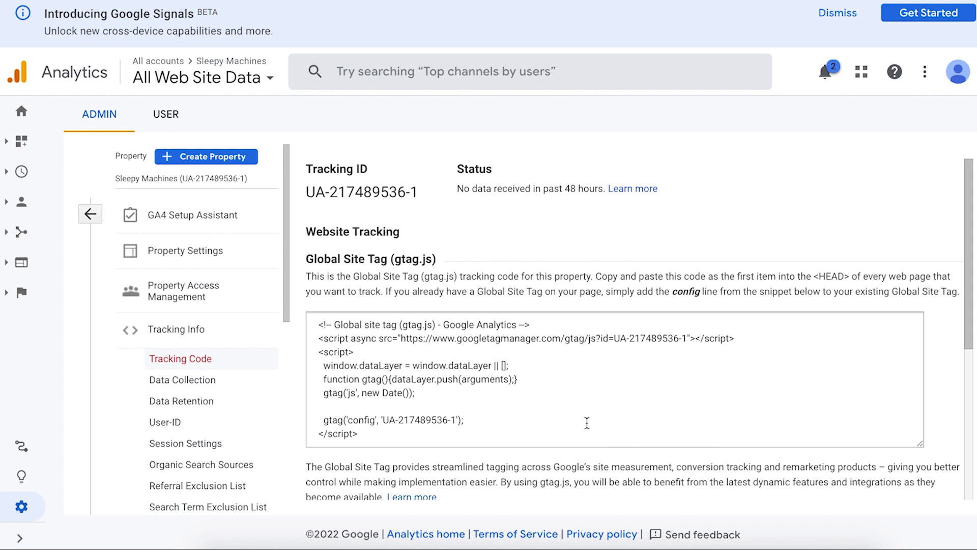
drag(379, 439, 310, 321)
key(super+c)
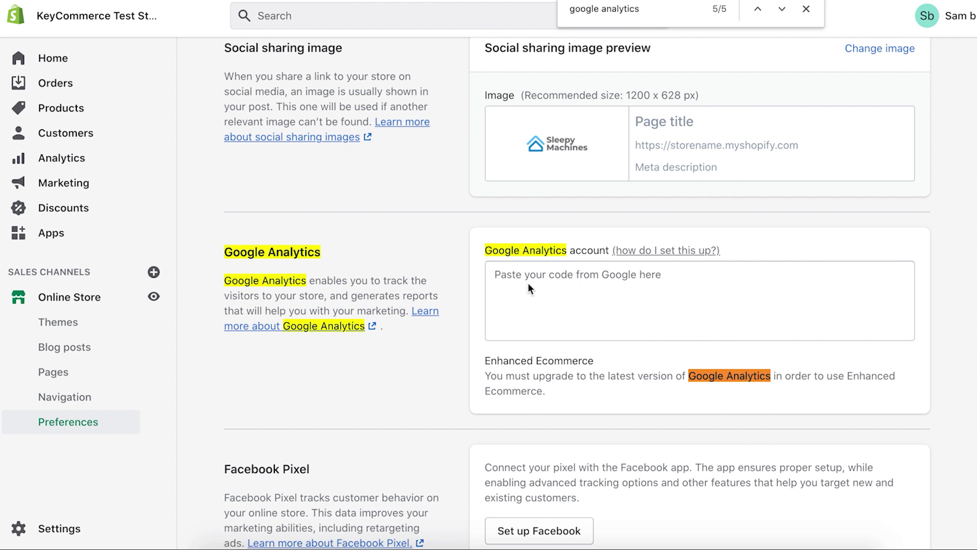
click(529, 288)
right_click(529, 288)
click(649, 349)
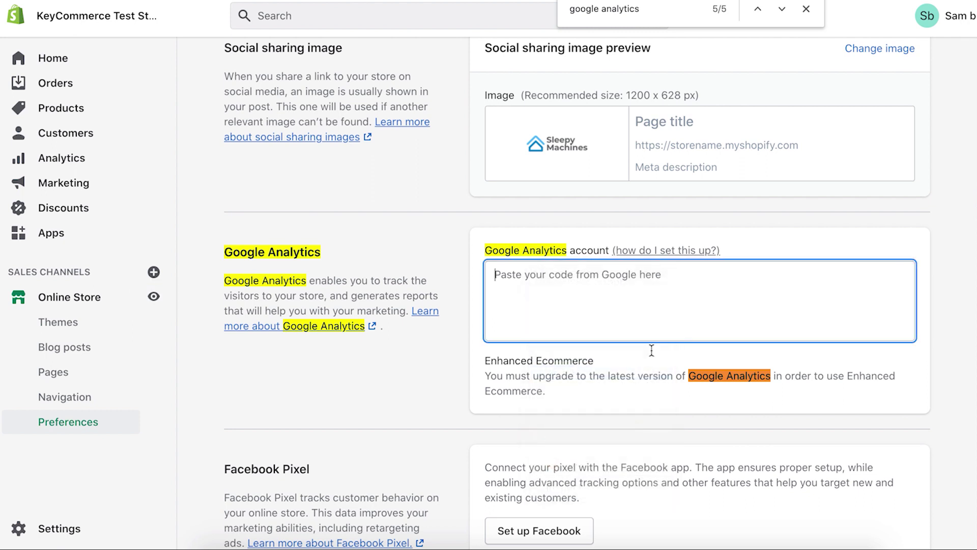
click(412, 344)
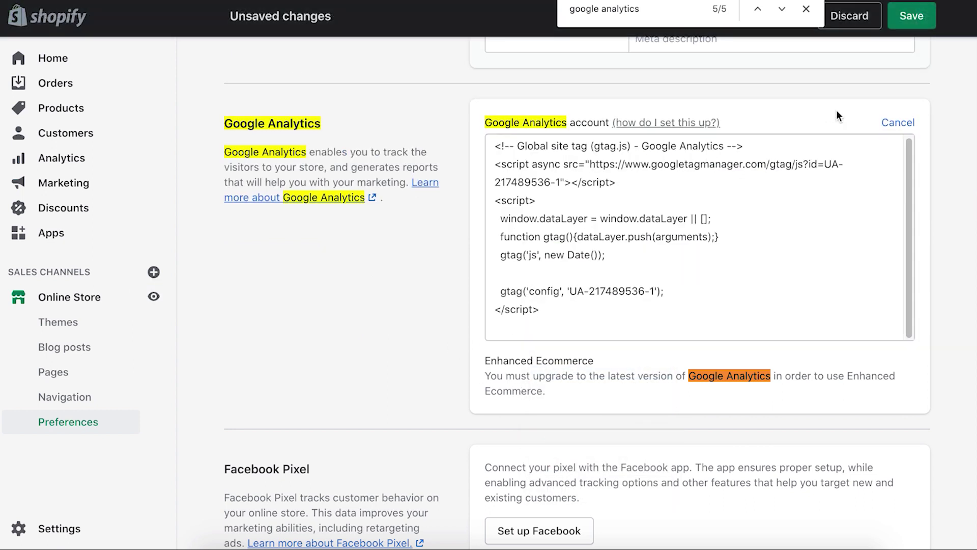
click(909, 21)
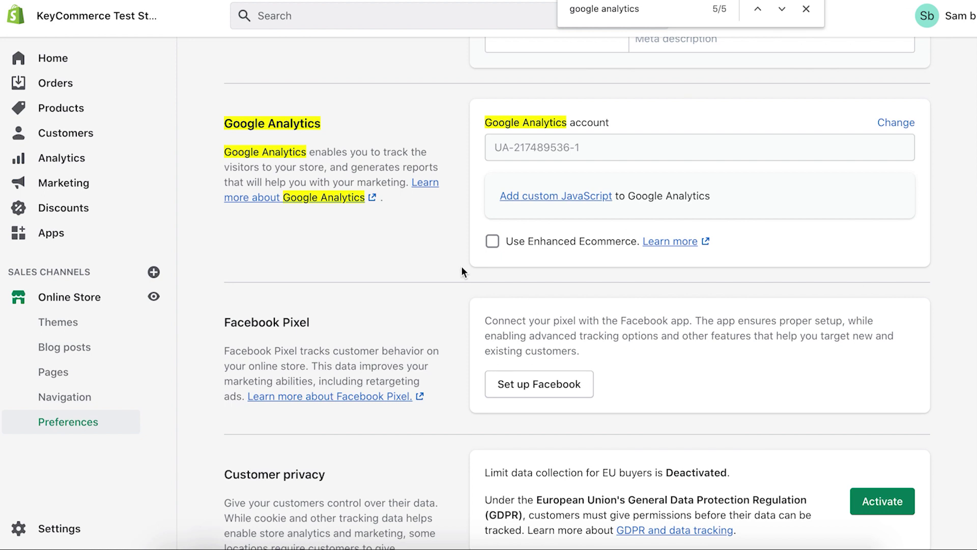
click(481, 245)
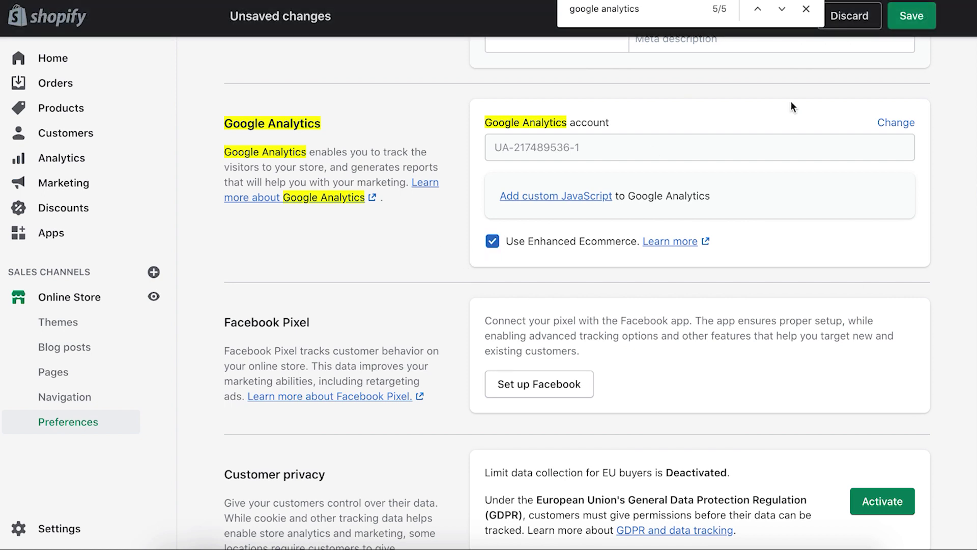
click(911, 16)
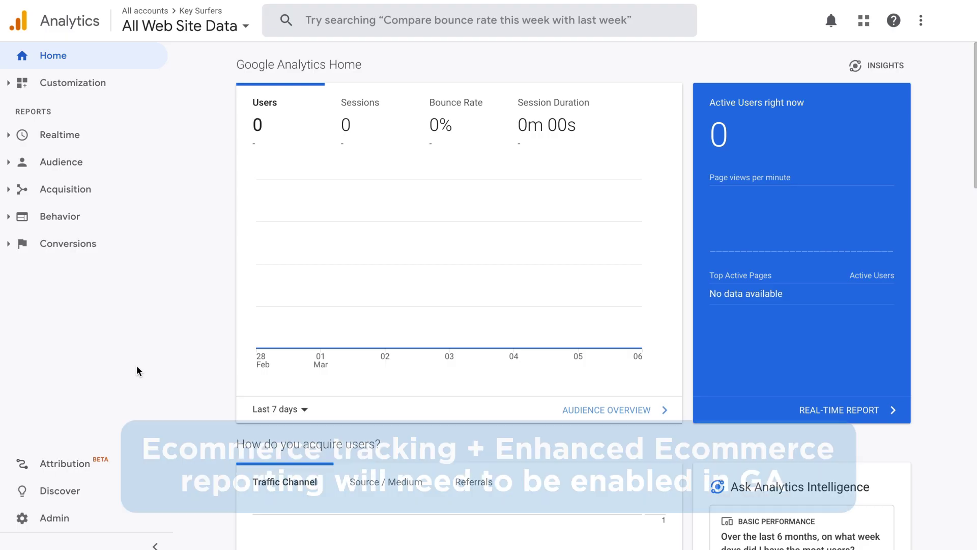
In the view's Ecommerce Settings, switch on Enable Ecommerce and Enhanced Ecommerce Reporting, then save.
click(56, 518)
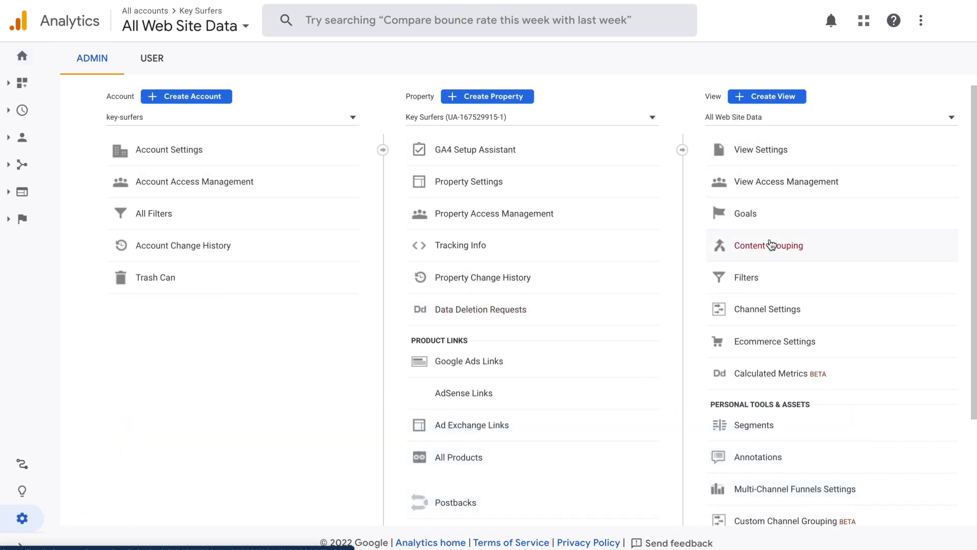
click(758, 342)
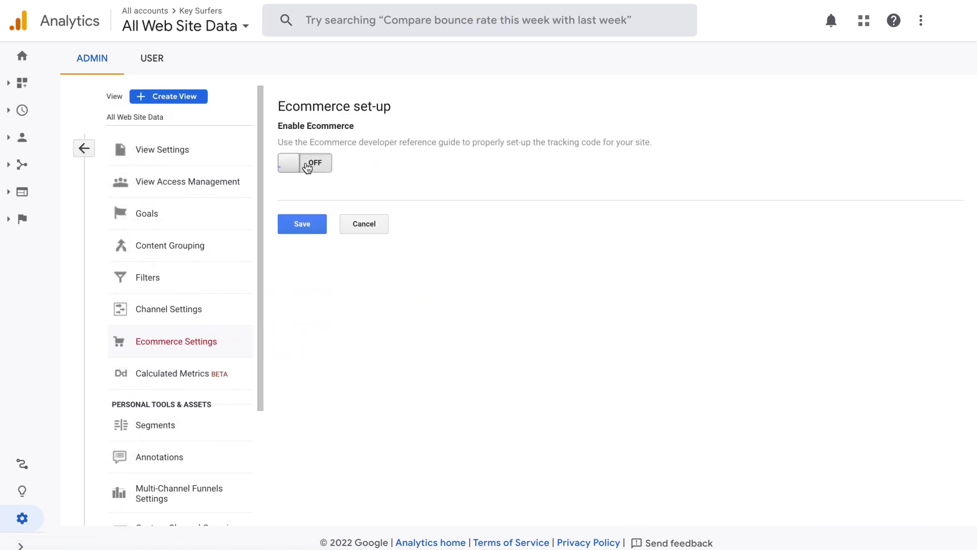
click(307, 169)
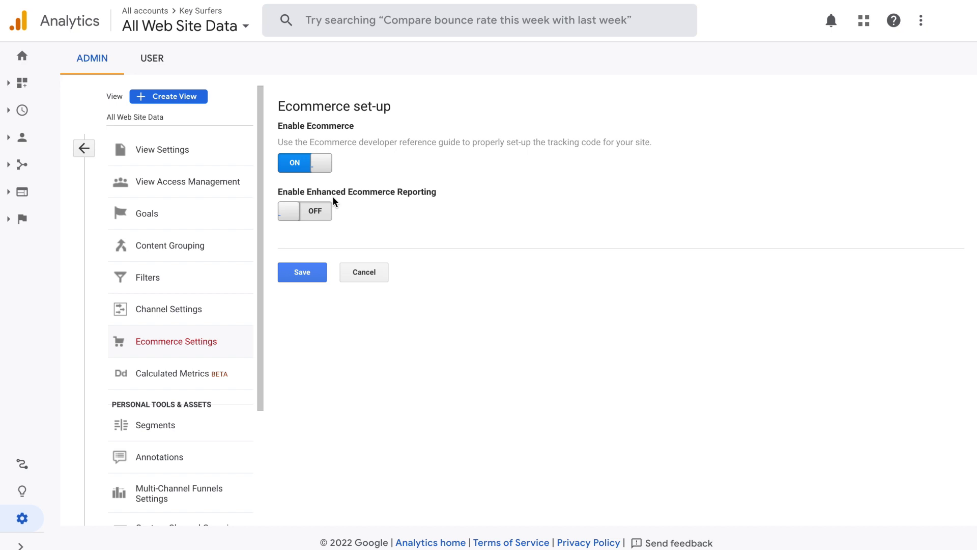
click(314, 213)
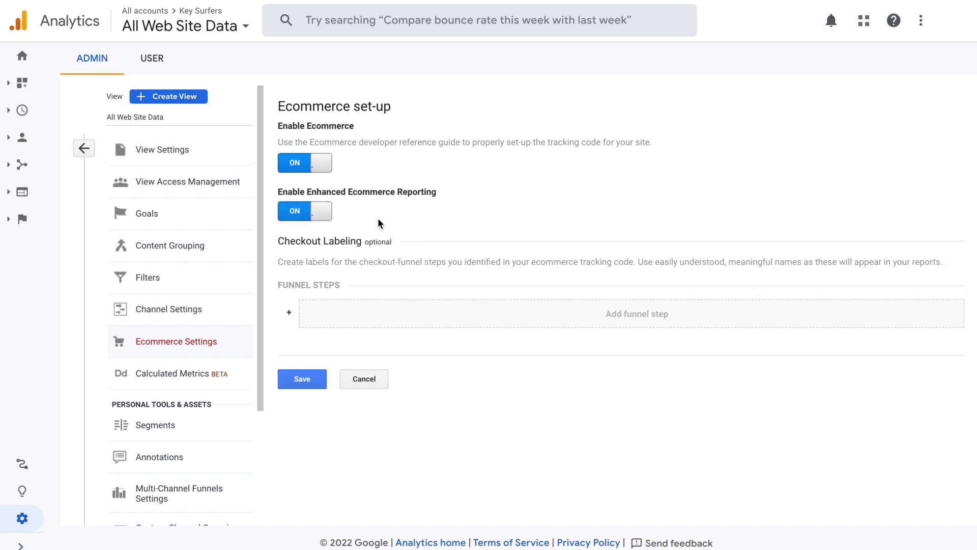
click(300, 383)
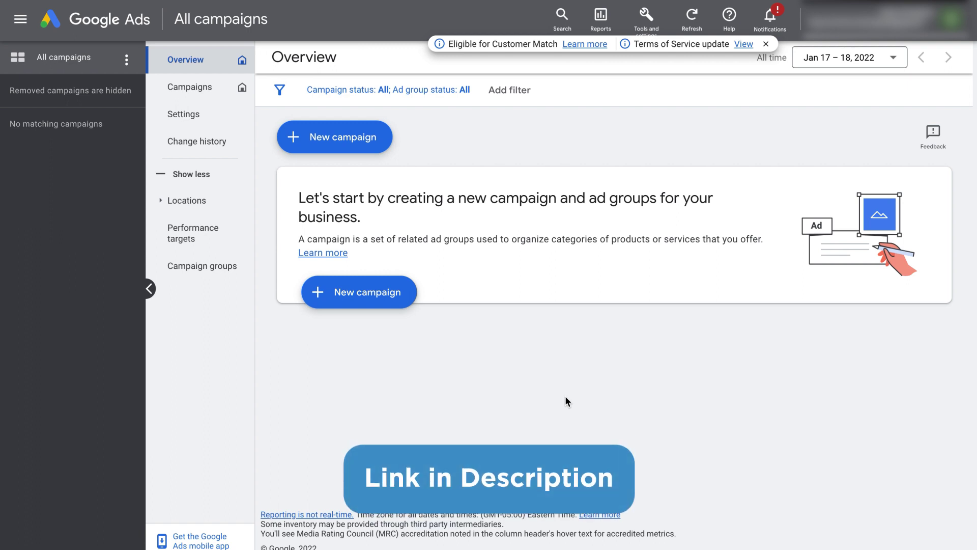
Go to Linked accounts under Tools and settings and open the Google Analytics (GA4) & Firebase details.
click(661, 23)
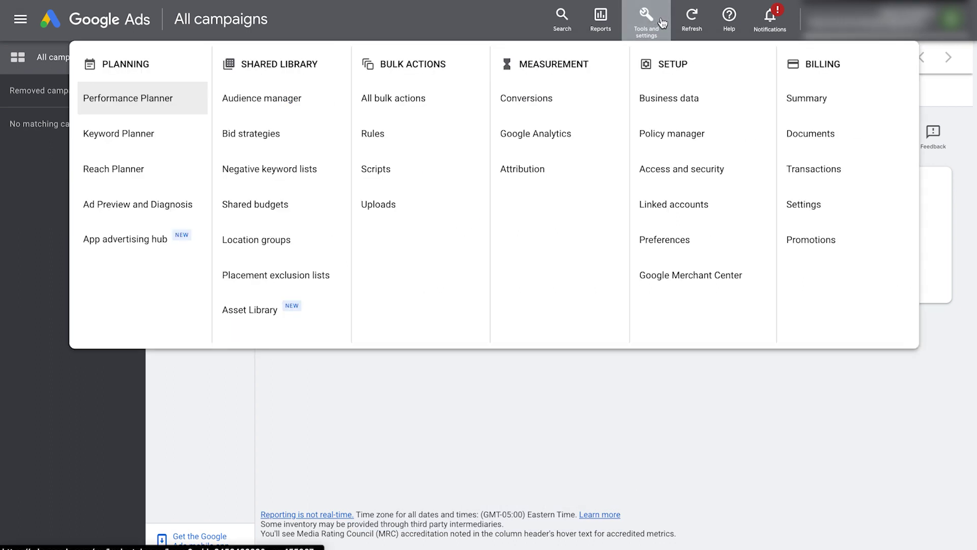
click(689, 203)
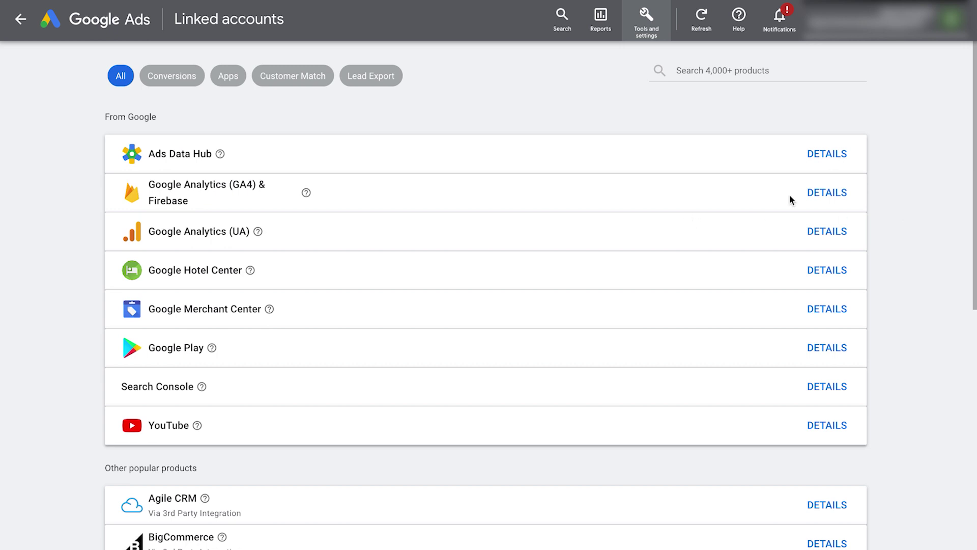
click(840, 197)
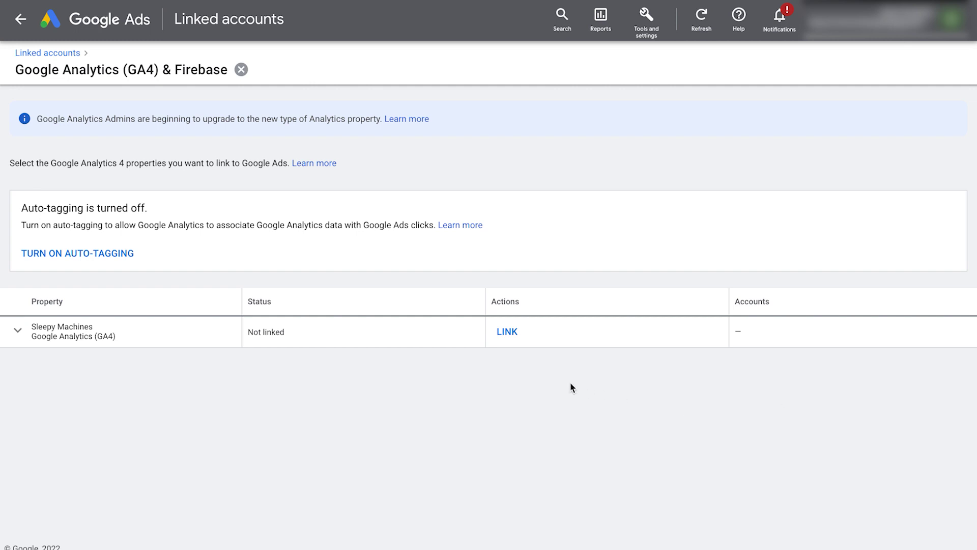
Link the Sleepy Machines GA4 property with audience import on, then turn on auto-tagging.
click(509, 333)
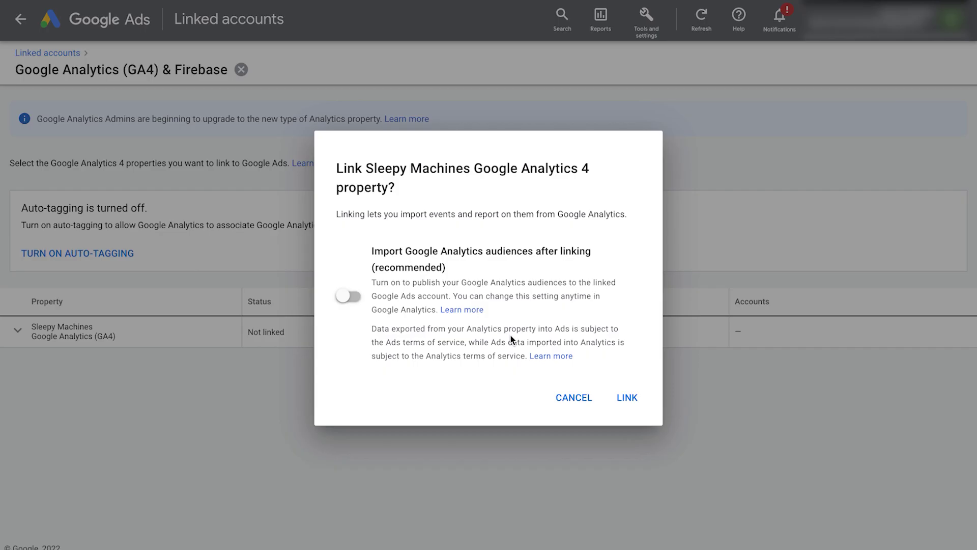
click(349, 296)
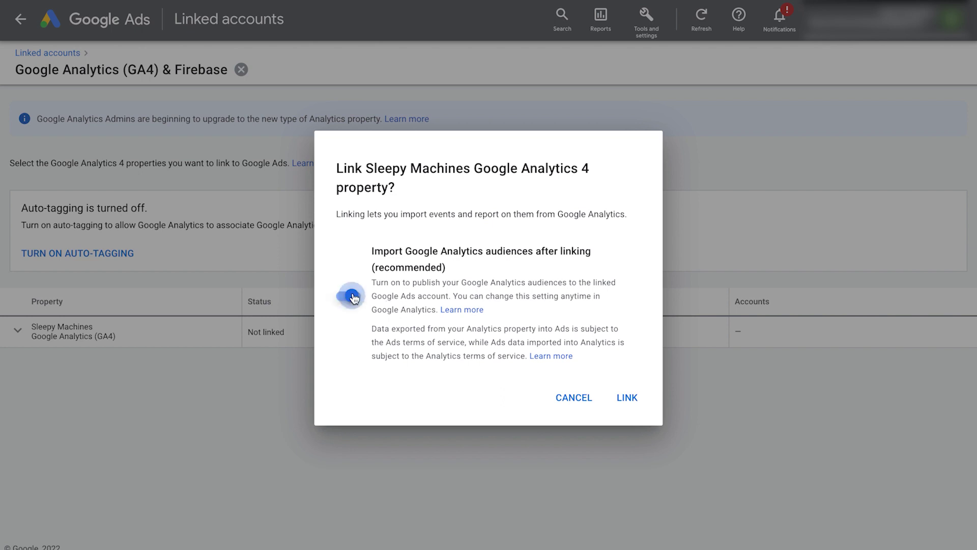
click(623, 400)
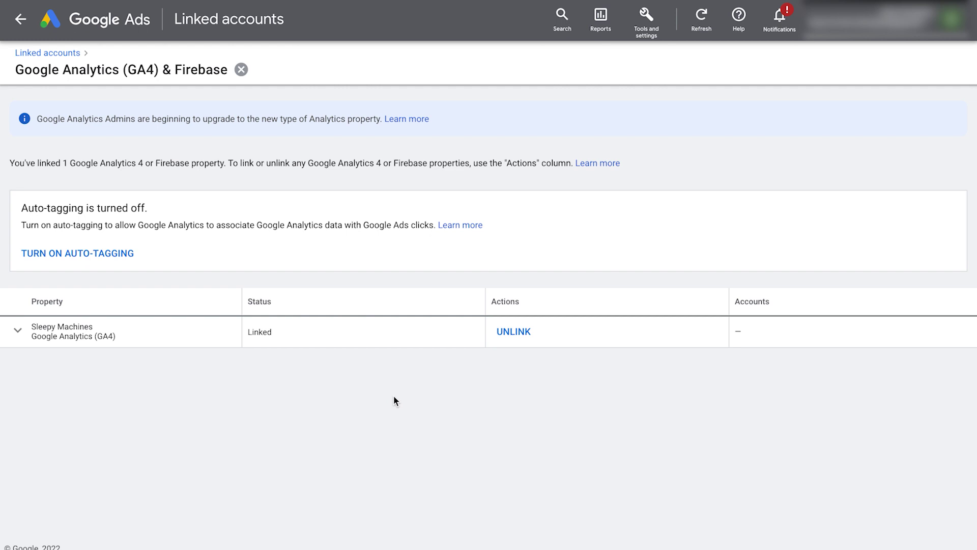
click(104, 254)
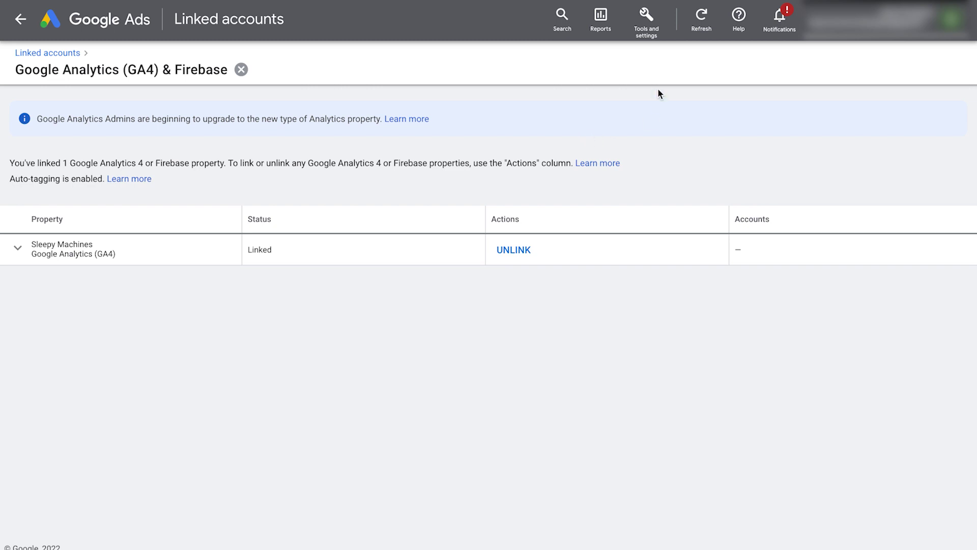
click(645, 27)
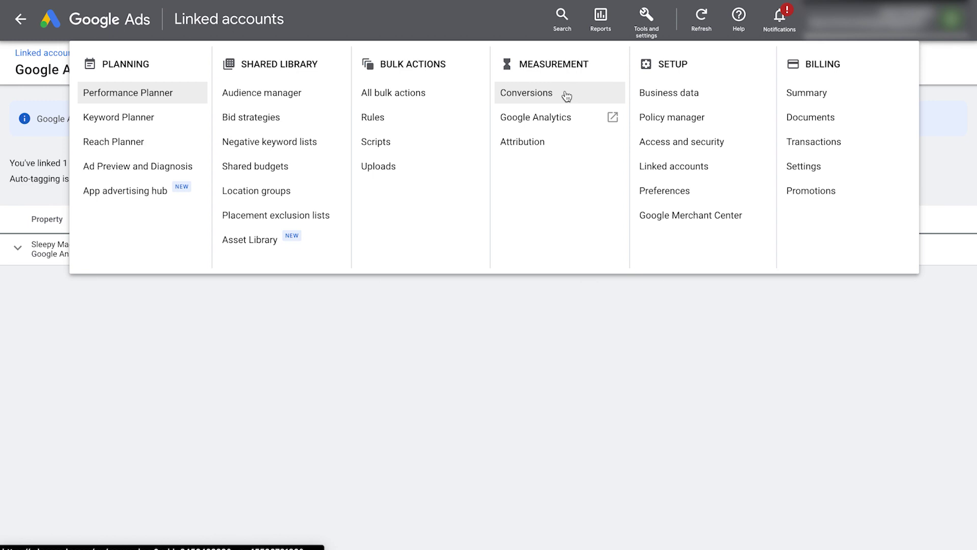
Import the purchase event from the Sleepy Machines GA4 web data as a conversion action.
click(564, 93)
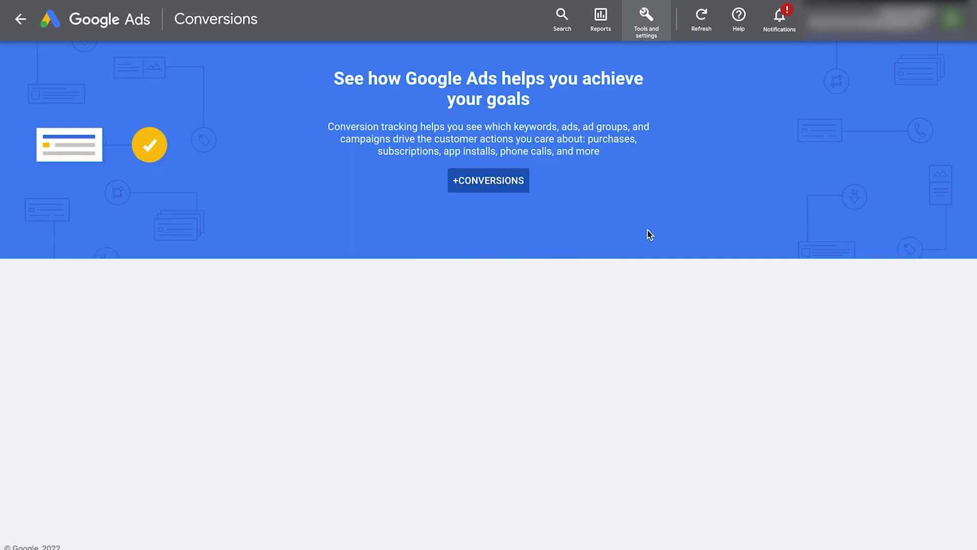
click(492, 185)
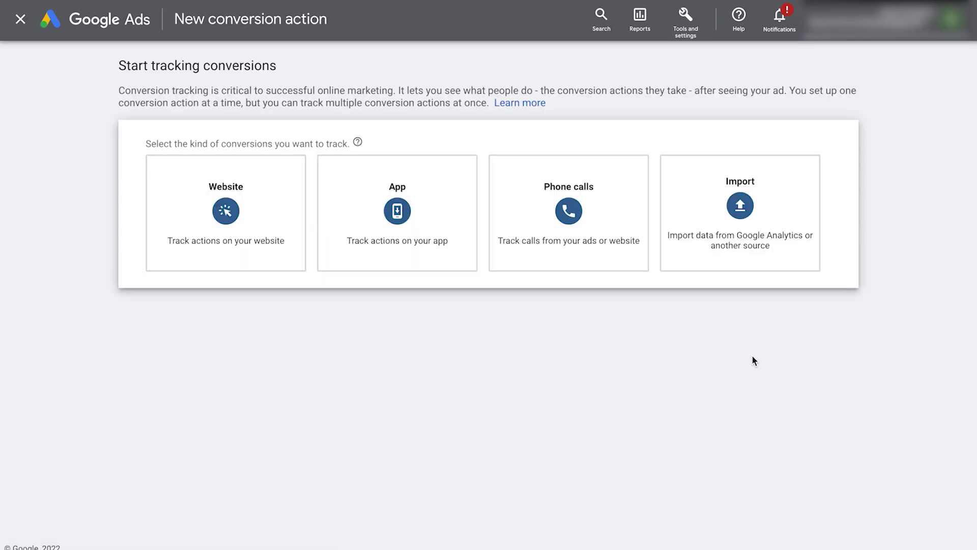
click(760, 254)
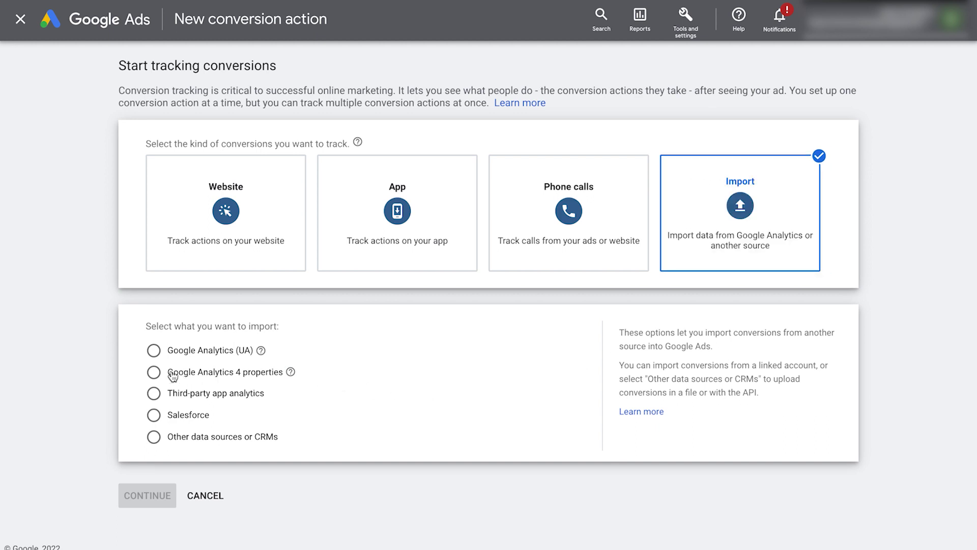
click(154, 372)
click(179, 417)
scroll(152, 484, down, 1)
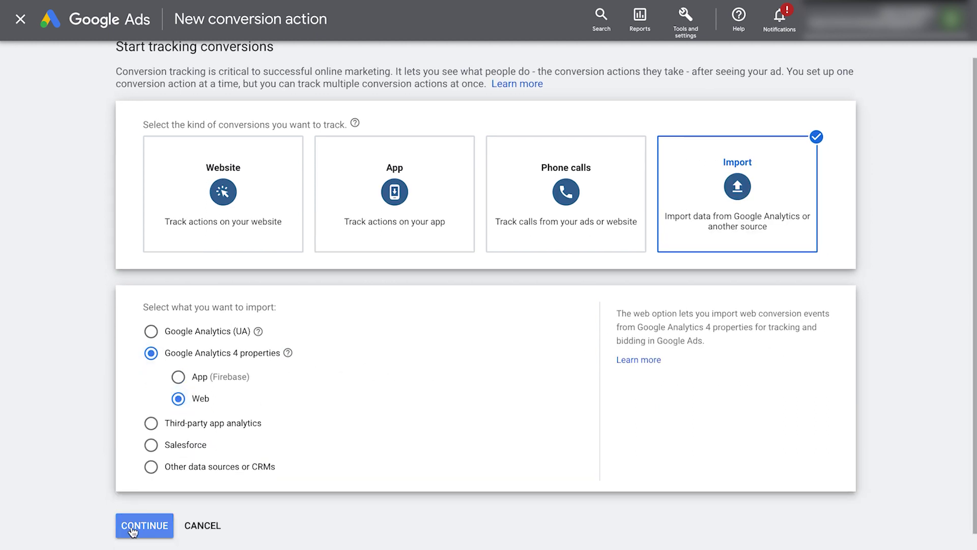
click(133, 527)
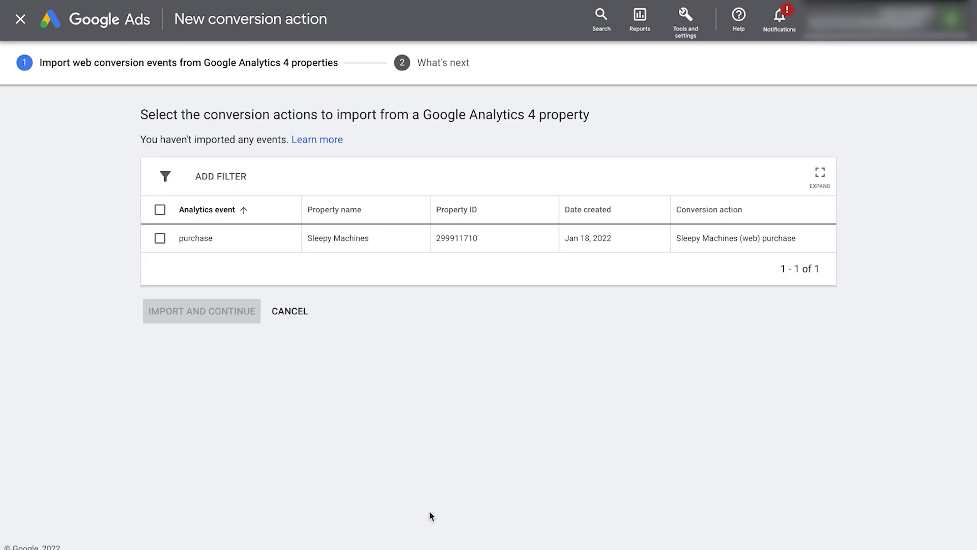
click(159, 238)
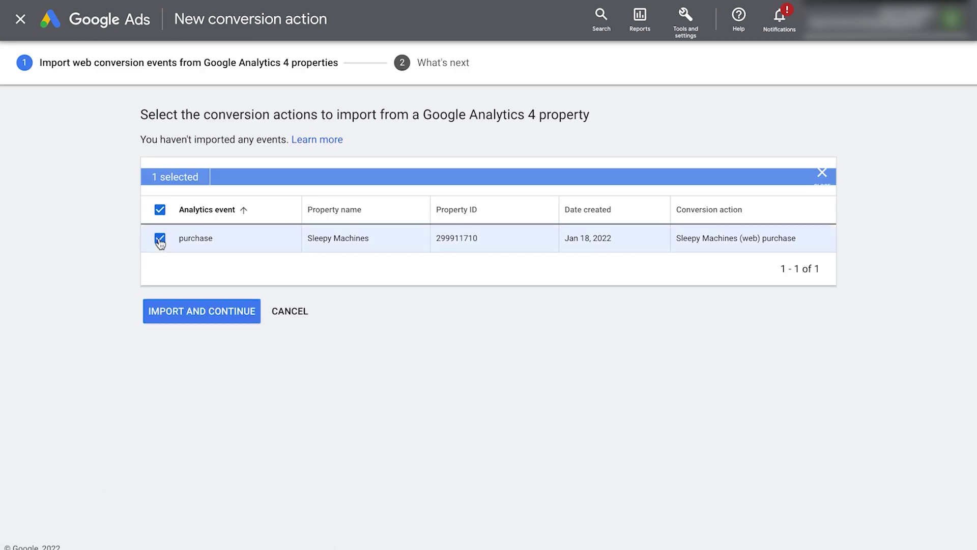
click(193, 314)
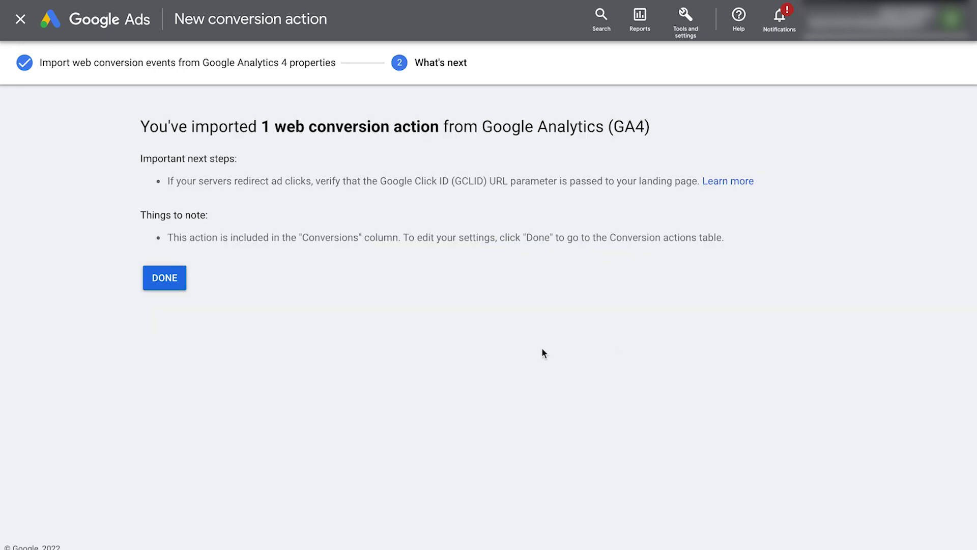
click(147, 283)
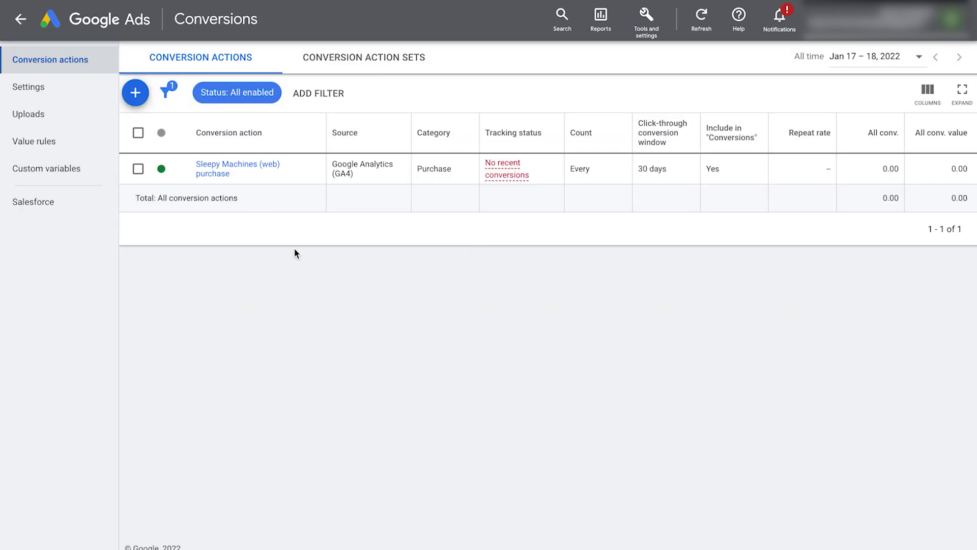
Edit the Sleepy Machines (web) purchase conversion settings to use Linear attribution and save.
click(219, 172)
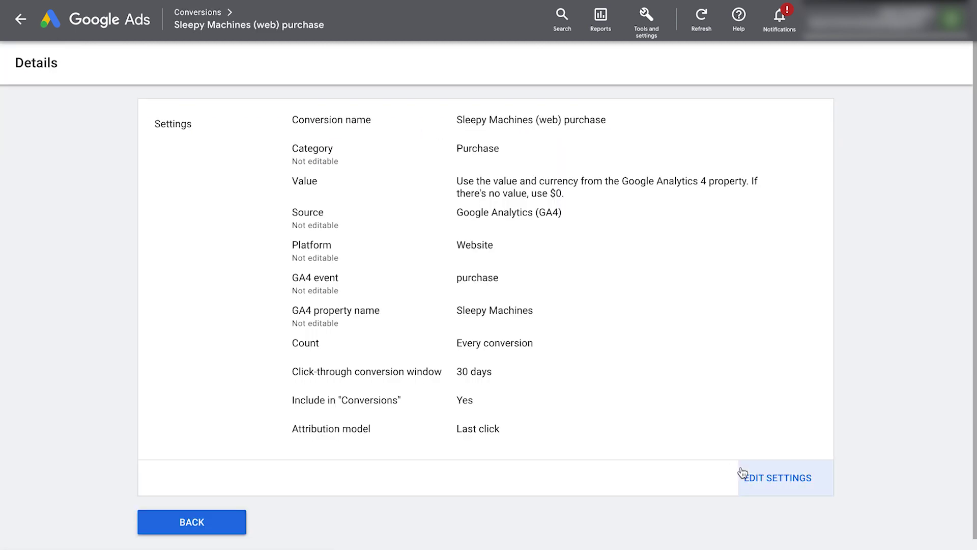
click(782, 480)
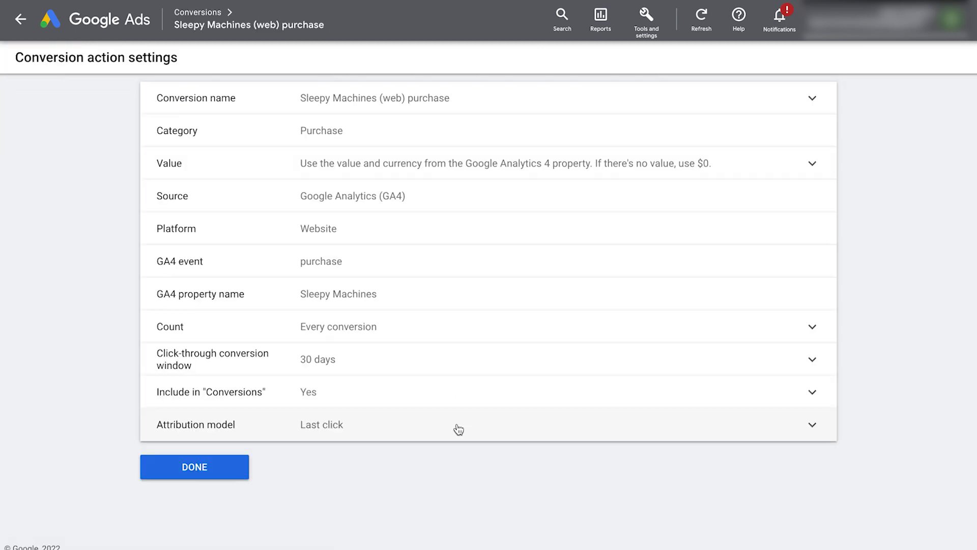
click(459, 430)
click(326, 402)
click(351, 422)
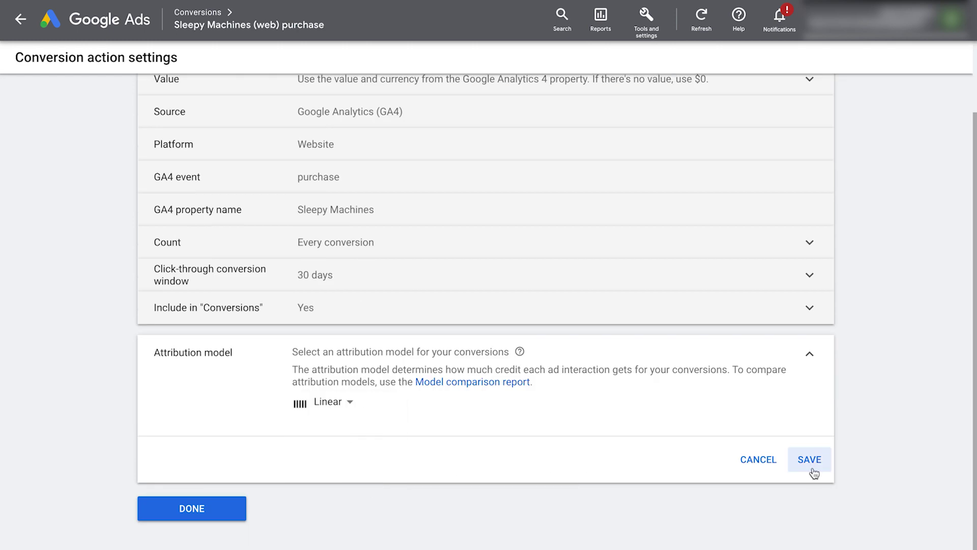
click(809, 459)
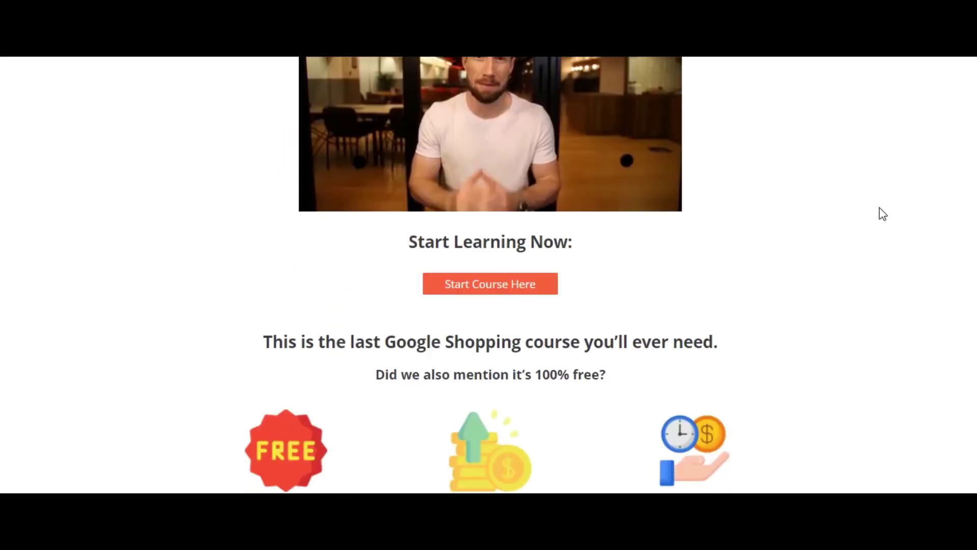
scroll(878, 215, down, 10)
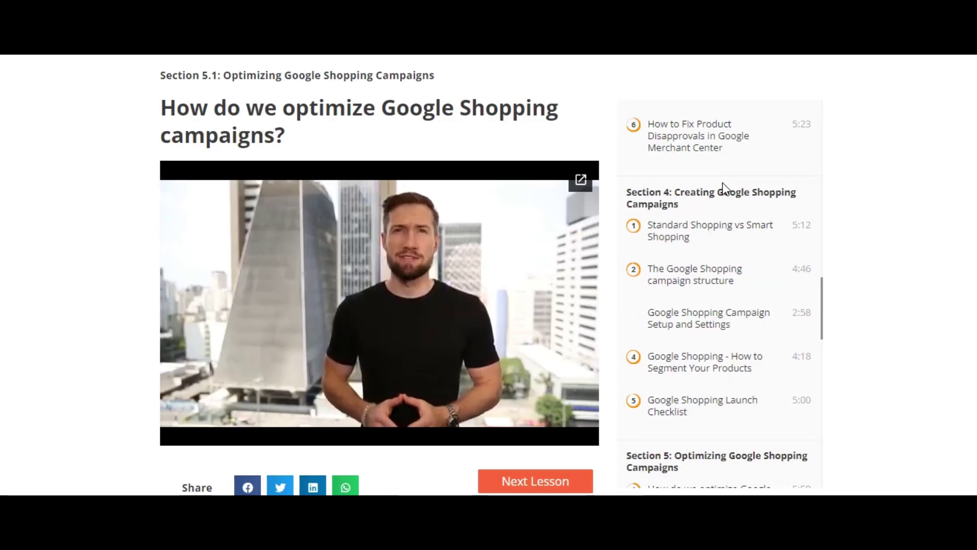
scroll(724, 188, down, 5)
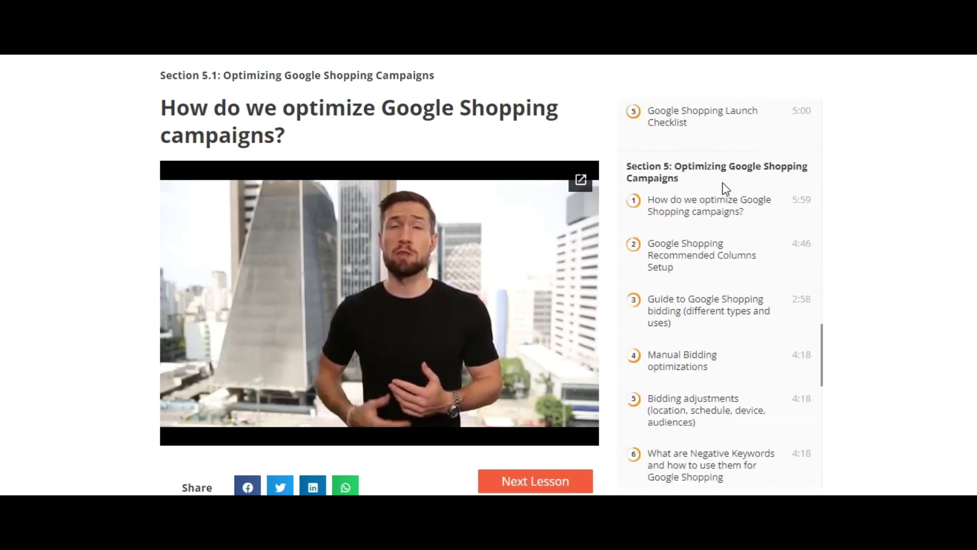